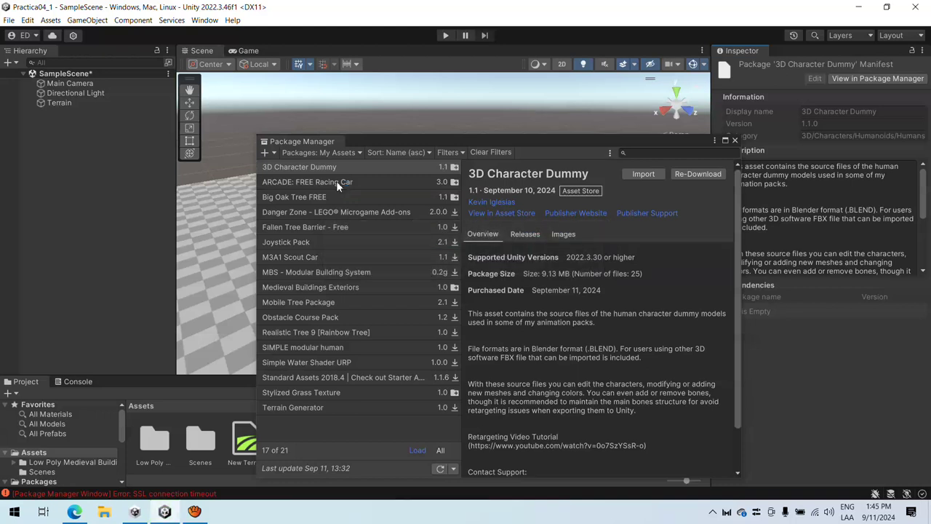
- Import the ARCADE: FREE Racing Car and Big Oak Tree FREE packages from My Assets and close the Package Manager
left_click(336, 181)
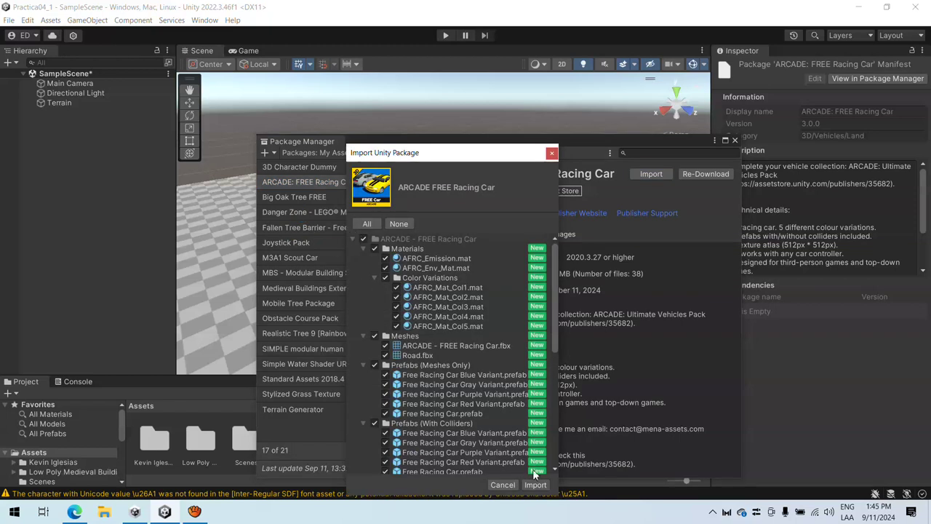
left_click(535, 485)
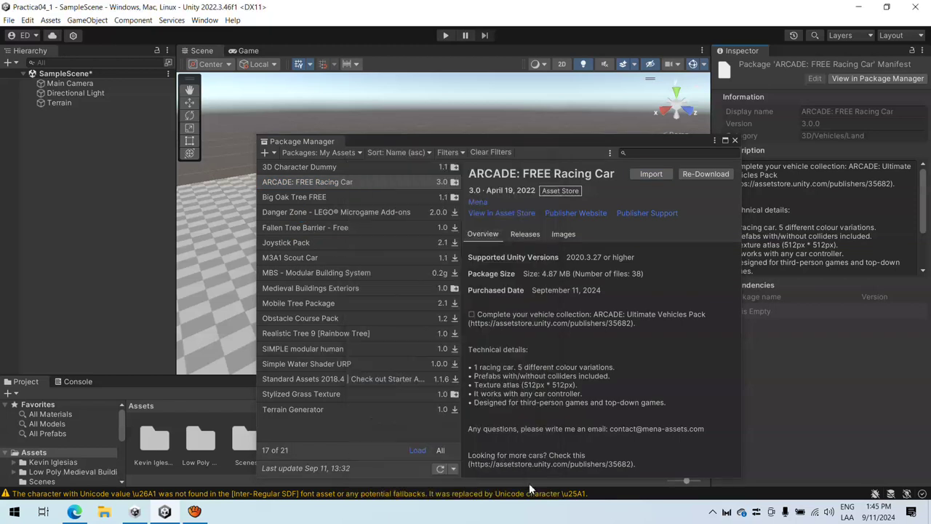
left_click(310, 196)
left_click(644, 175)
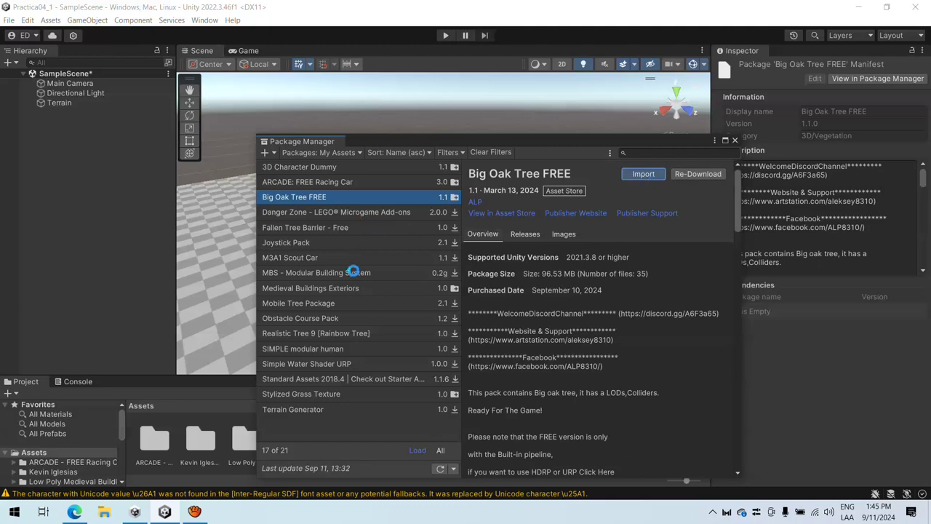
left_click(534, 484)
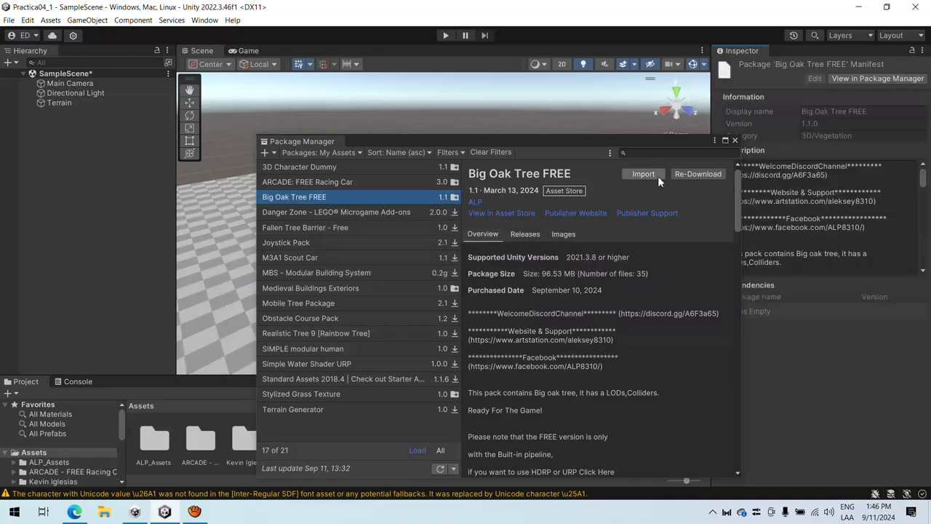
left_click(734, 141)
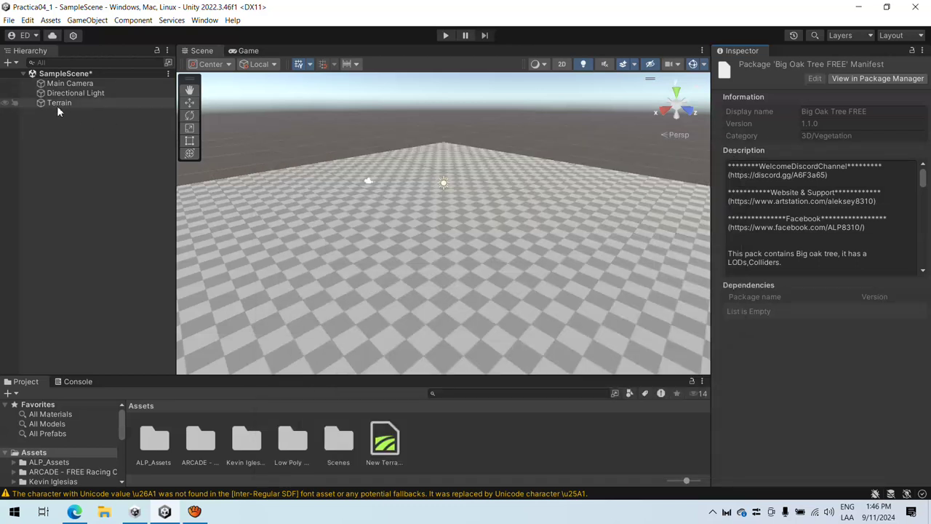
- Expand the imported asset folders in the project tree and examine the contents of Big Oak Tree FREE
left_click(48, 463)
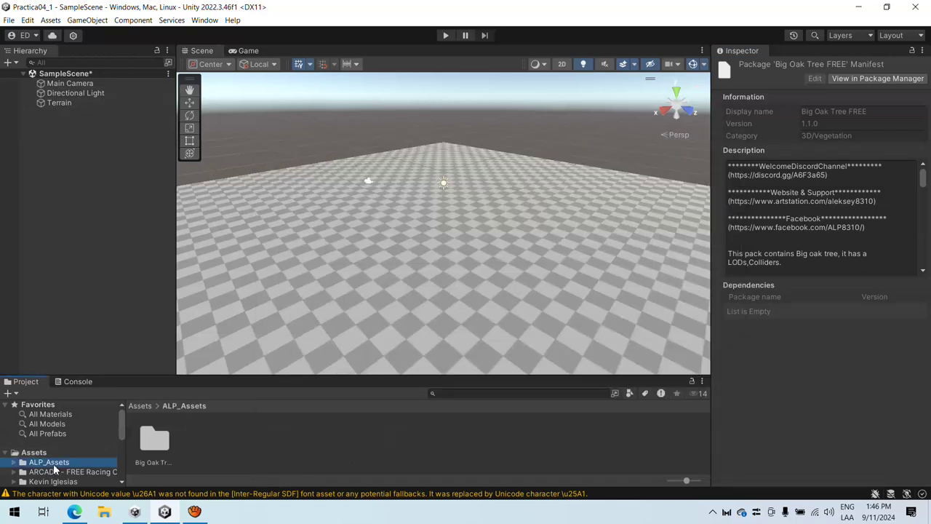
scroll(44, 458, "down", 3)
scroll(40, 457, "up", 1)
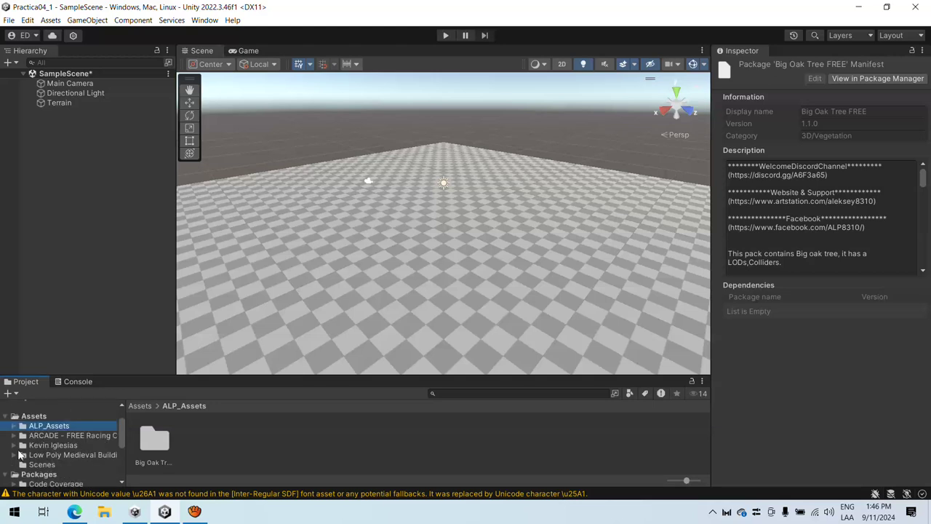
left_click(14, 455)
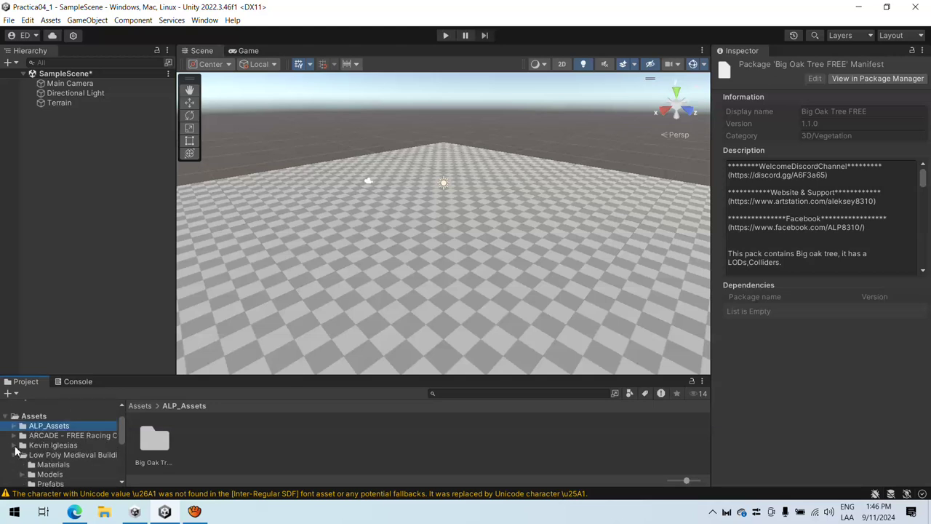
left_click(15, 445)
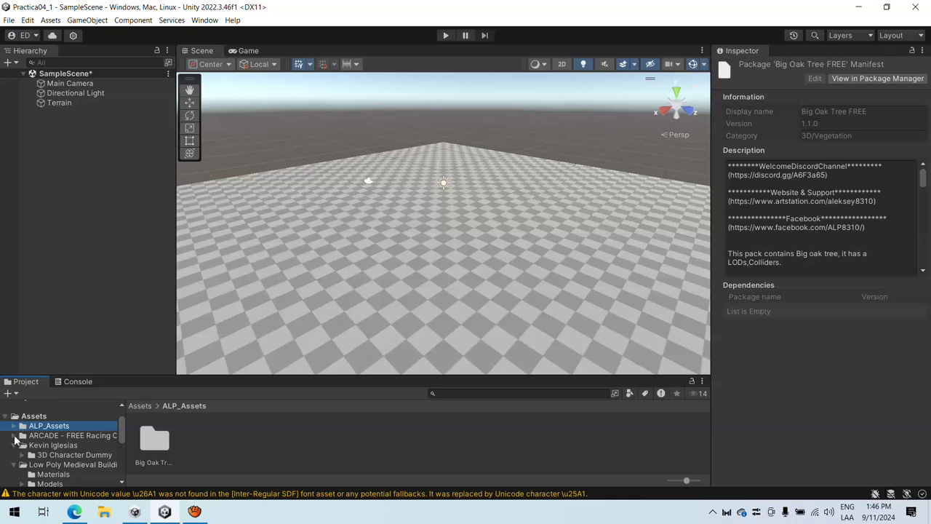
left_click(14, 435)
left_click(15, 427)
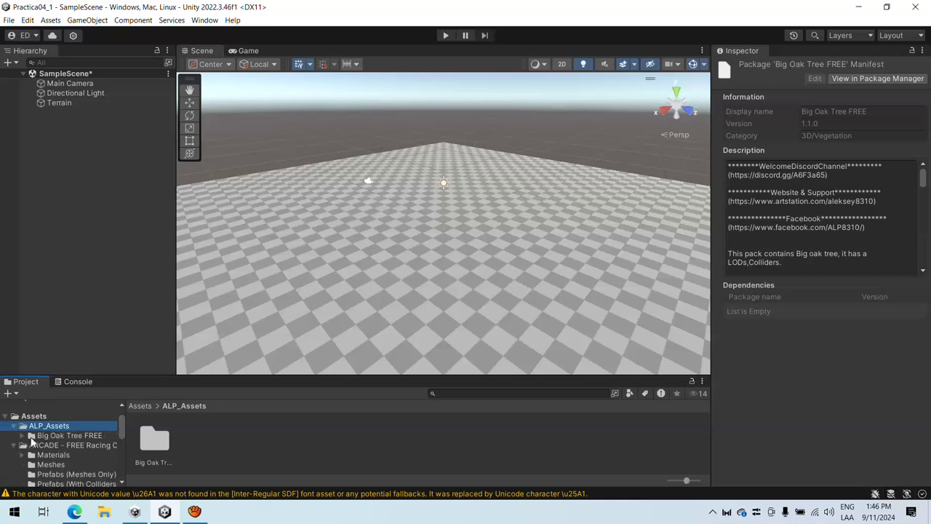
left_click(32, 436)
- Place the Medieval_Building_LowPoly_V5 model from the Low Poly Medieval Buildings models on the terrain
scroll(43, 451, "down", 5)
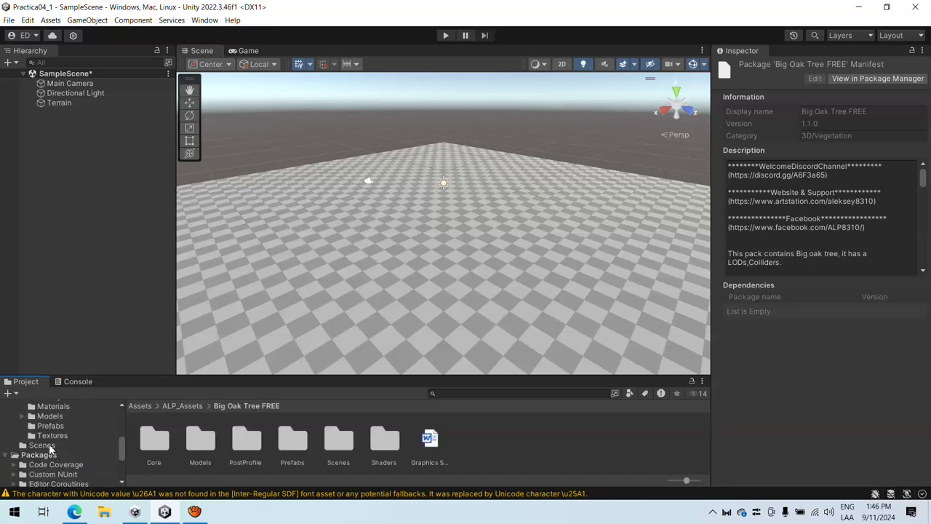
left_click(51, 435)
scroll(364, 462, "down", 2)
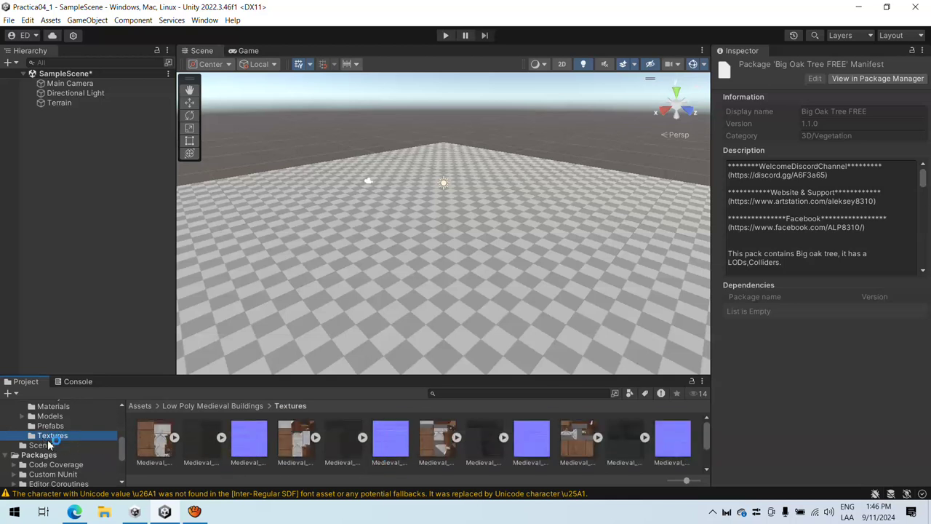
left_click(51, 417)
scroll(58, 432, "down", 2)
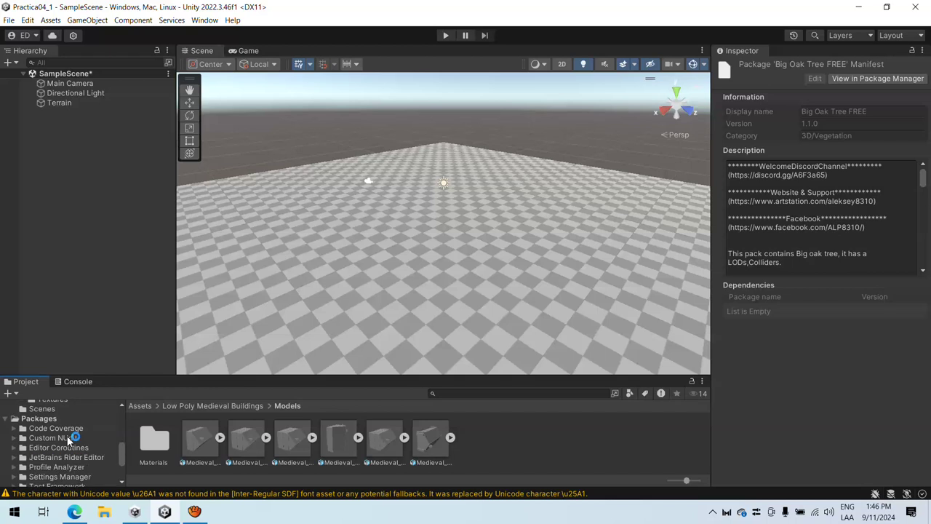
scroll(64, 436, "up", 4)
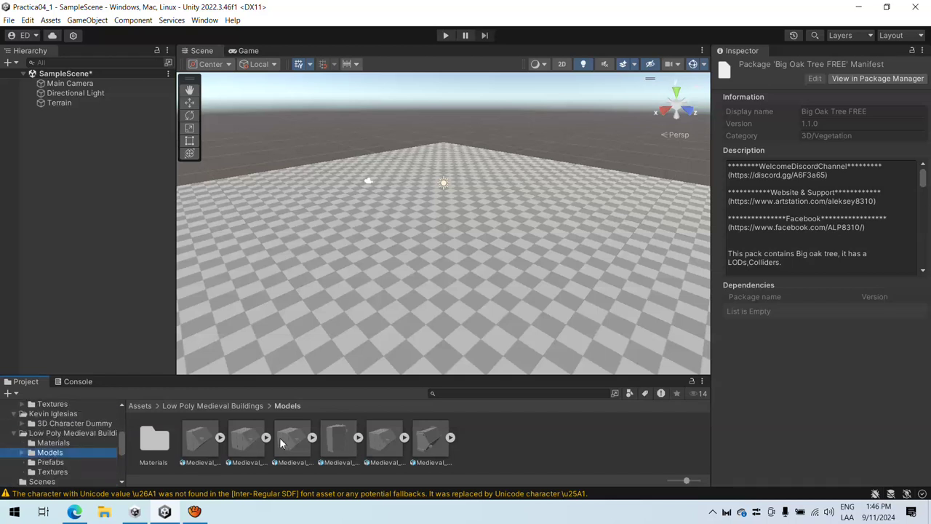
left_click_drag(393, 445, 428, 267)
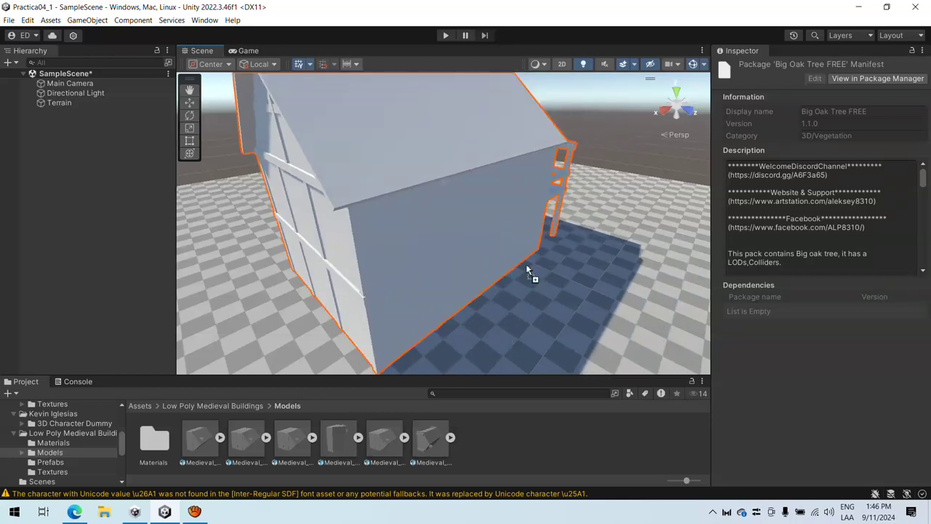
- Apply the fifth material of the Low Poly Medieval Buildings Materials folder to the V5 building
double_click(158, 450)
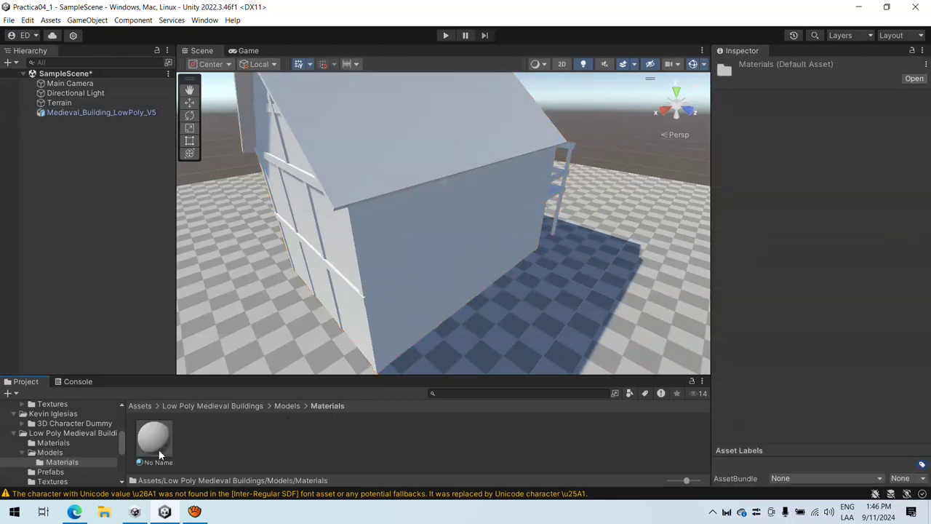
left_click_drag(148, 441, 412, 215)
left_click(54, 443)
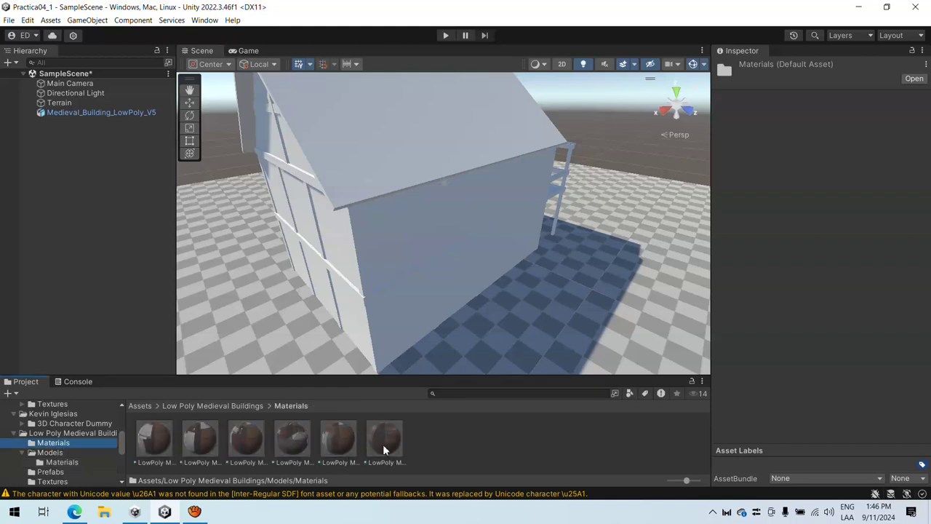
left_click_drag(352, 441, 402, 282)
scroll(535, 322, "down", 5)
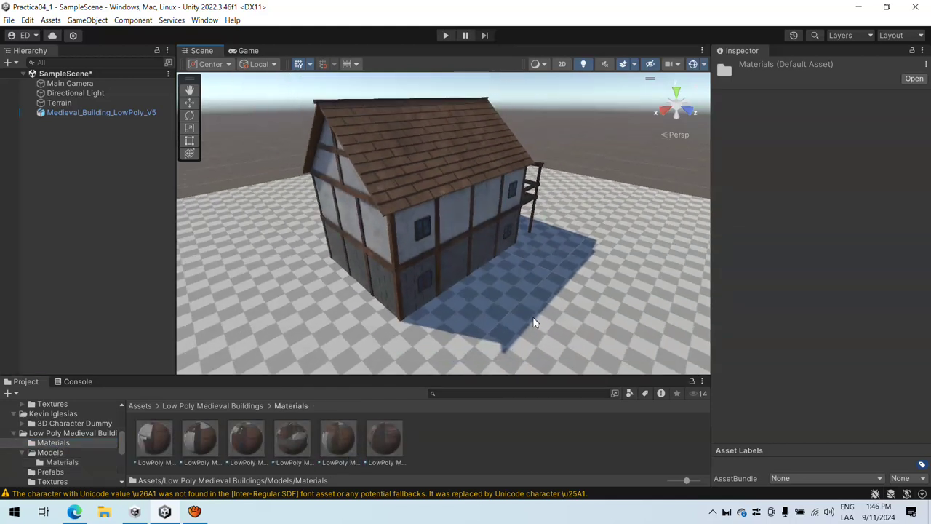
mouse_move(551, 314)
left_mouse_down("alt")
mouse_move(408, 254)
mouse_move(357, 322)
mouse_move(466, 335)
mouse_move(552, 303)
mouse_move(515, 304)
mouse_move(534, 309)
left_mouse_up("alt")
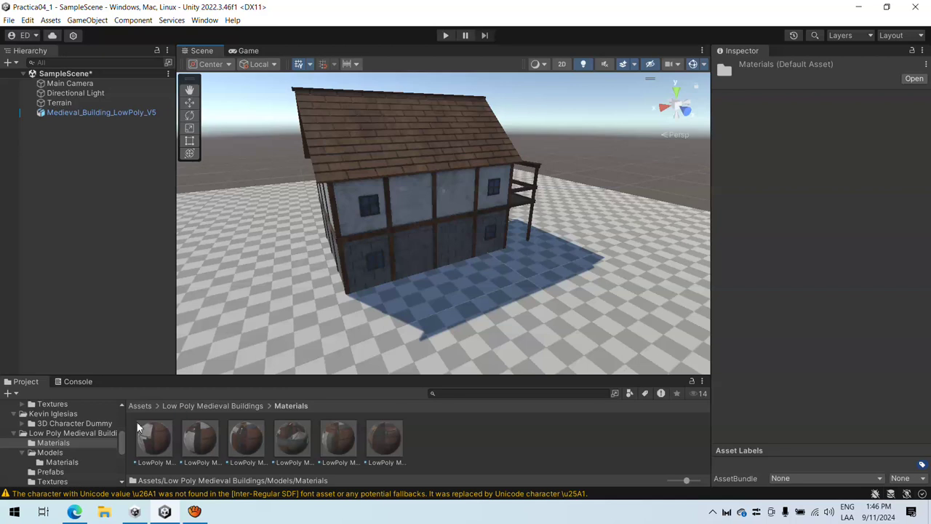
- Place the Medieval_Building_LowPoly_V6 model on the terrain beside the balcony end of the first house
left_click(51, 460)
left_click(53, 452)
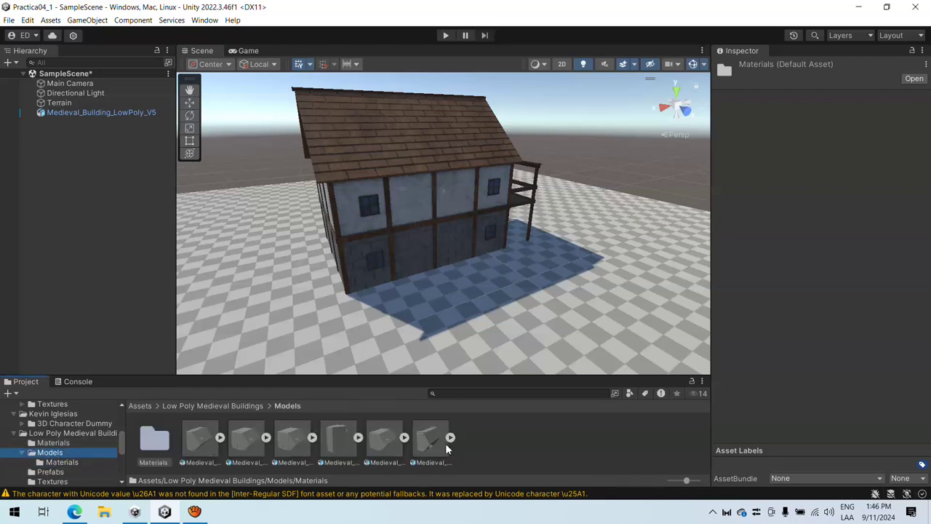
left_click_drag(445, 443, 624, 253)
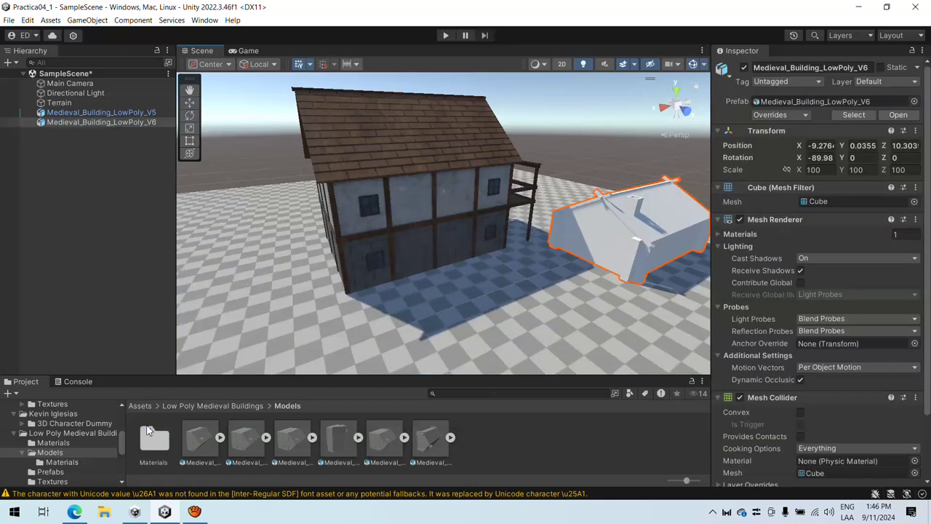
- Apply the sixth Low Poly Medieval Buildings material to the V6 building and clear the selection
left_click(57, 442)
left_click_drag(377, 439, 618, 233)
left_click(615, 320)
scroll(616, 320, "down", 5)
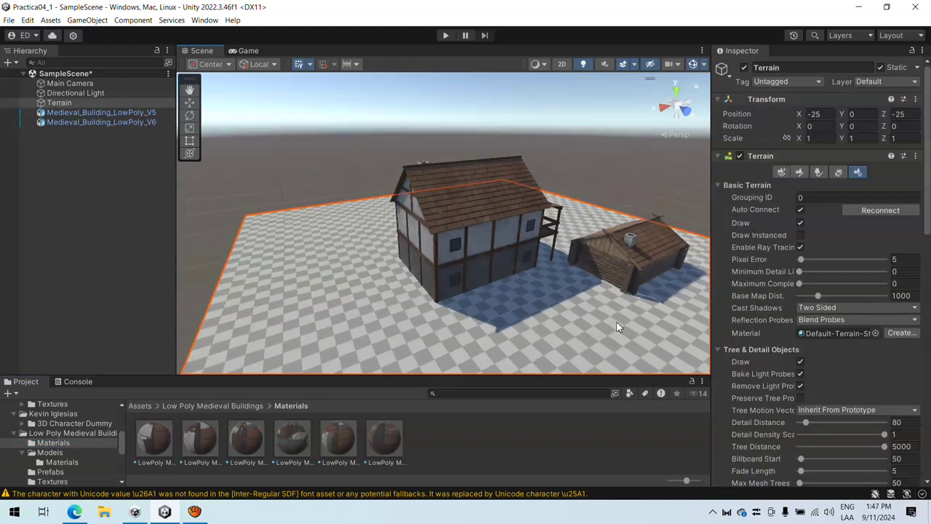
left_click_drag(616, 321, 218, 261, "alt")
left_click(492, 158)
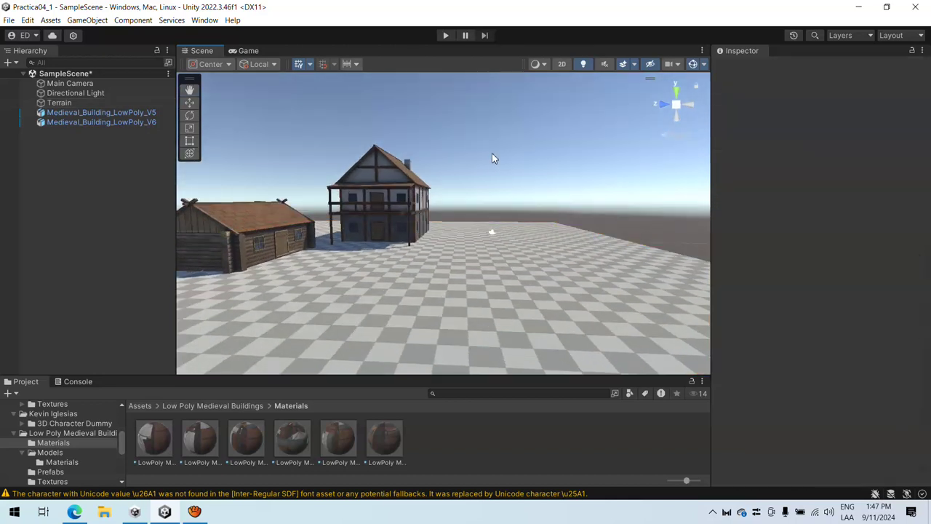
- Import the Stylized Grass Texture package from My Assets and close the Package Manager
left_click(204, 19)
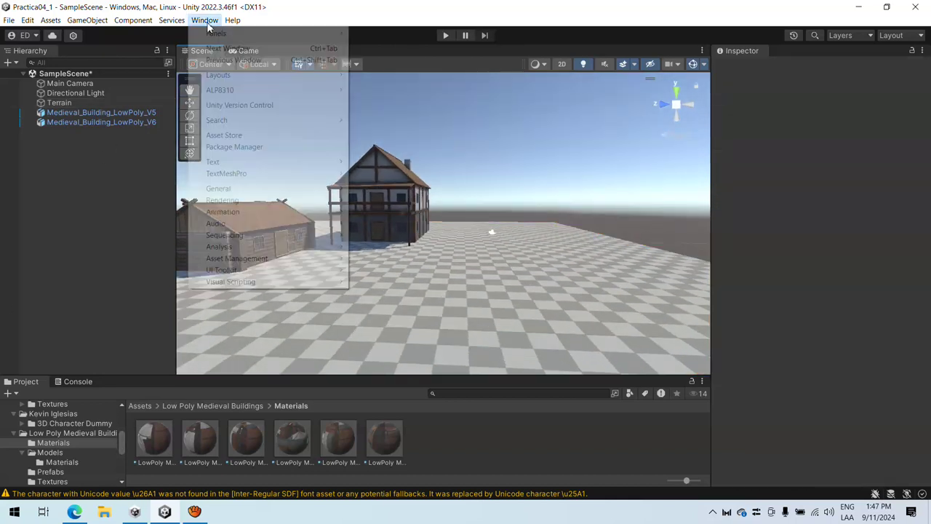
left_click(274, 152)
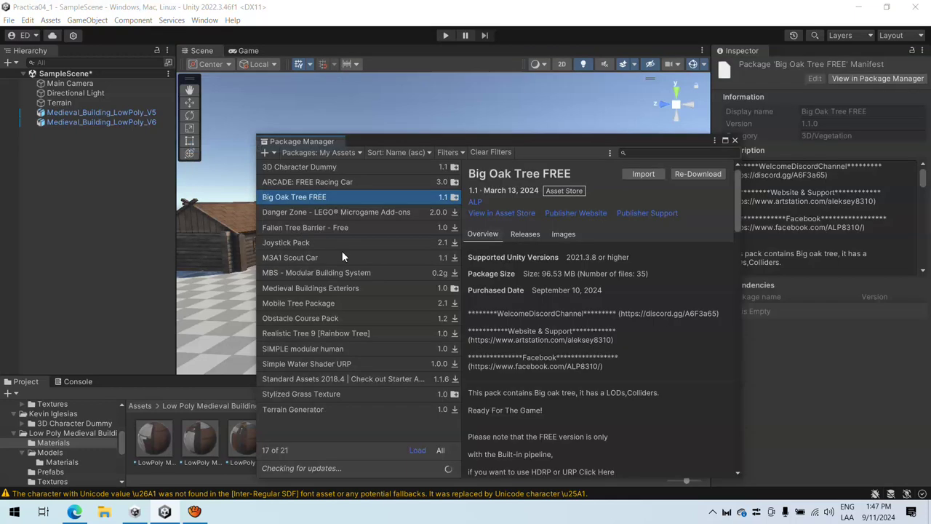
left_click(345, 153)
left_click(370, 154)
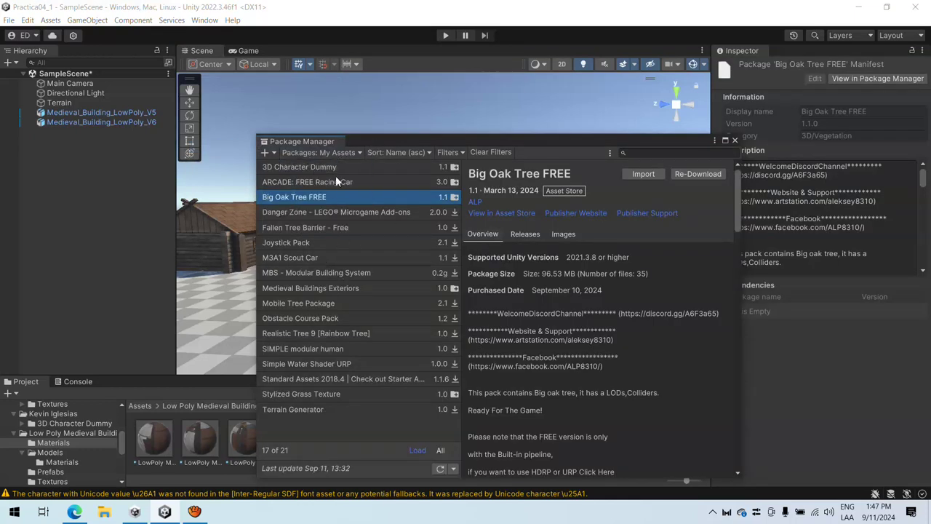
left_click(337, 154)
left_click(346, 188)
left_click(329, 393)
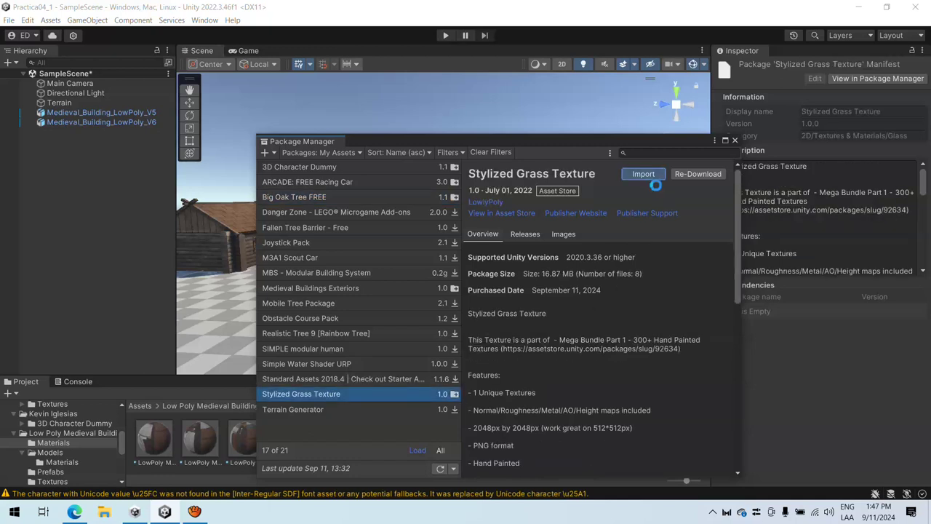
left_click(535, 483)
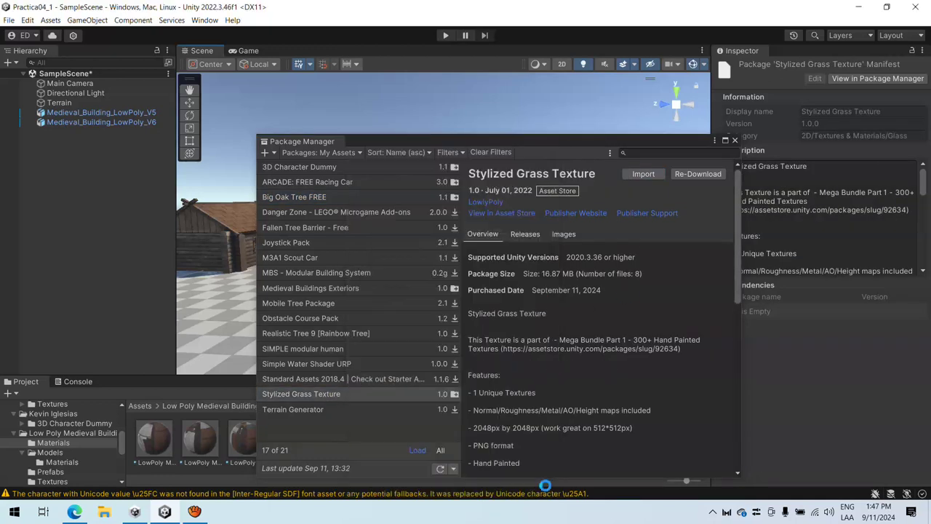
left_click(735, 139)
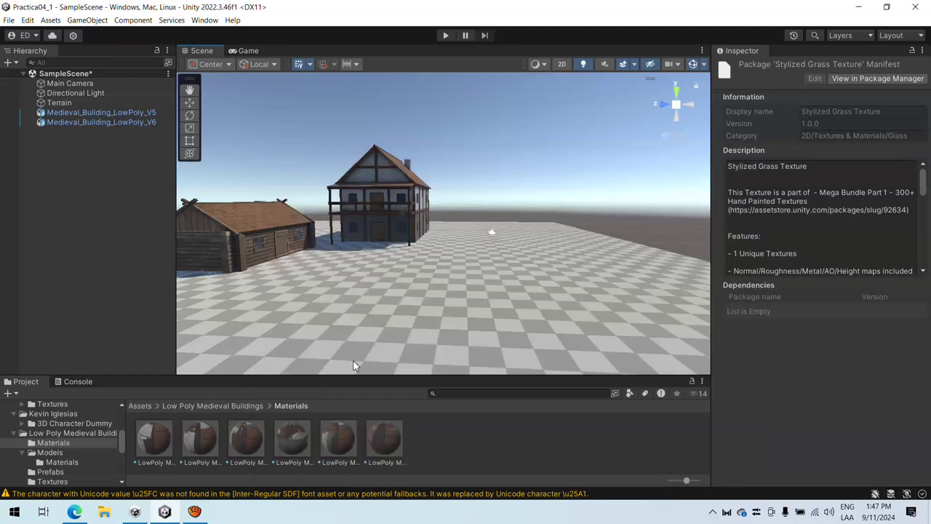
- Open the Materials folder of LowlyPoly's Stylized Grass Texture and try to apply its first grass material to the terrain
scroll(67, 458, "down", 5)
scroll(74, 453, "up", 3)
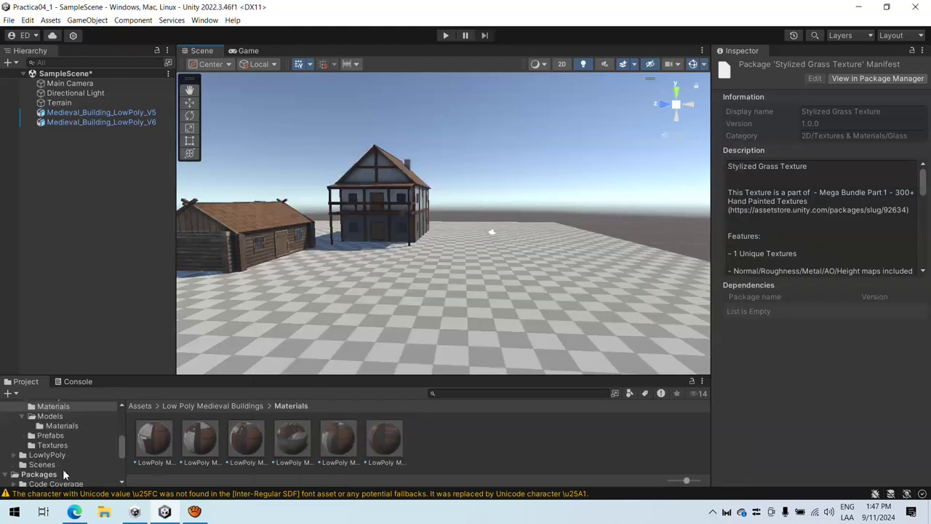
left_click(59, 455)
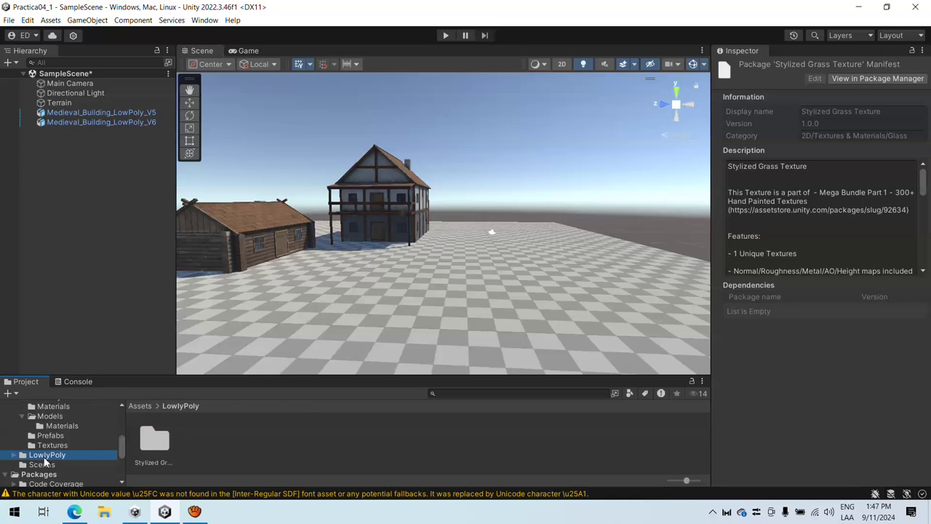
left_click(13, 456)
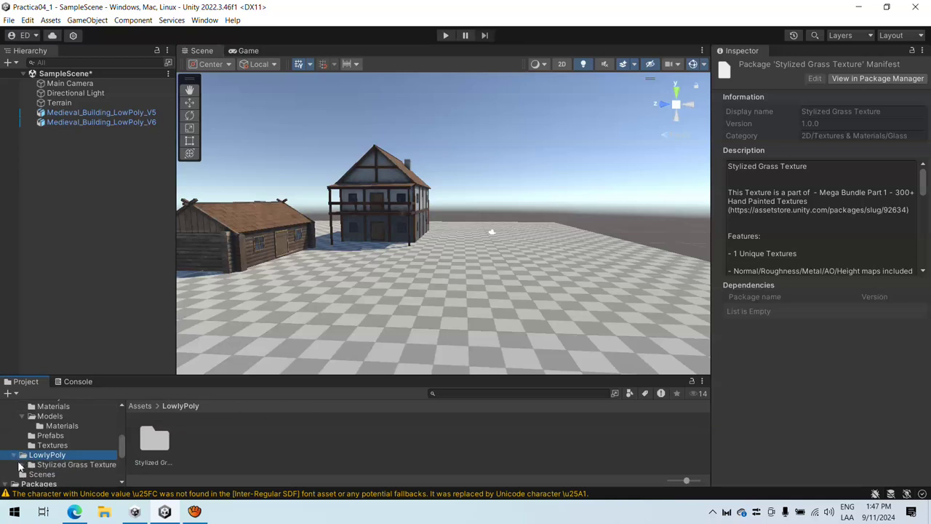
left_click(22, 464)
scroll(66, 471, "down", 2)
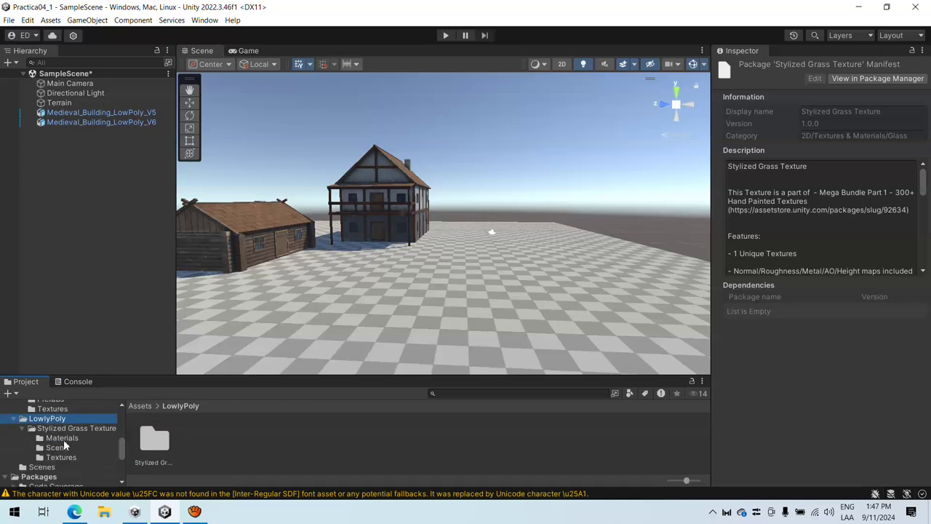
left_click(62, 437)
left_click_drag(154, 439, 364, 332)
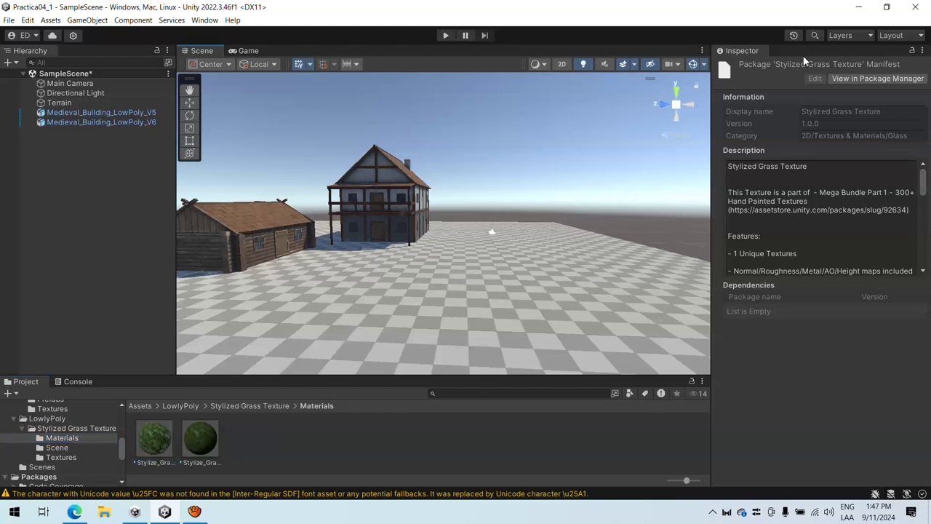
- Select the Terrain and switch its terrain painting mode to Paint Texture
left_click(69, 103)
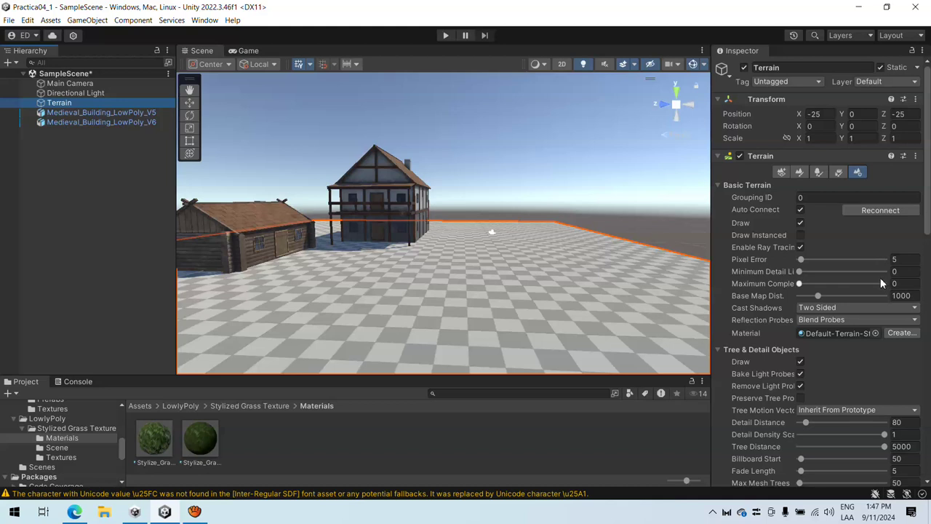
left_click(800, 173)
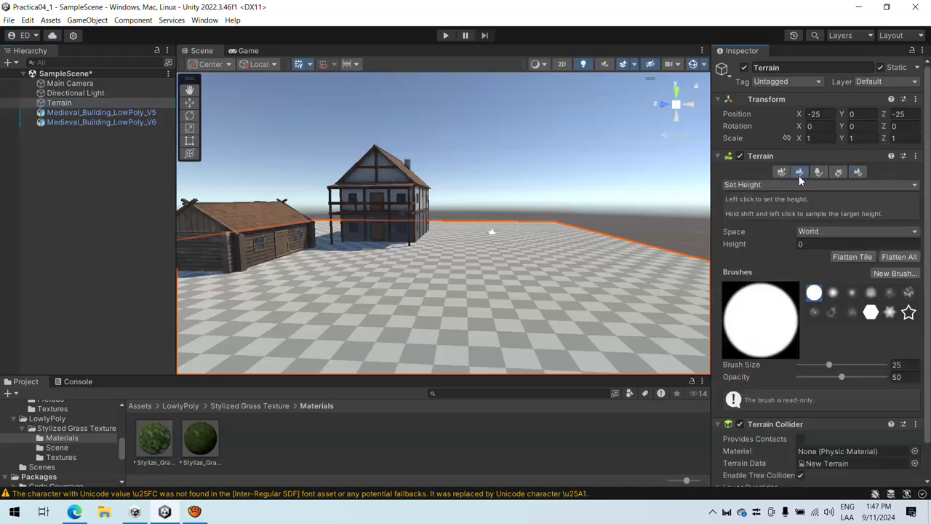
left_click(806, 186)
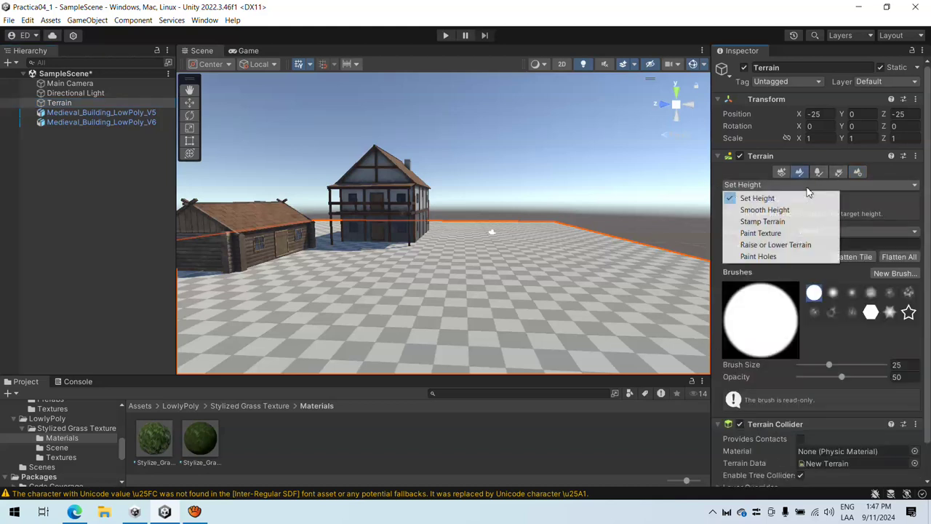
left_click(774, 234)
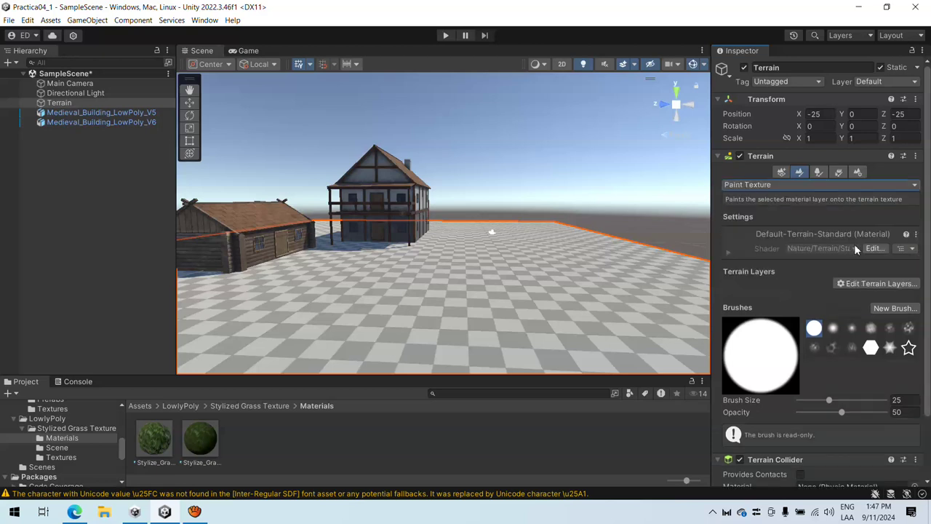
- Create a terrain layer from the green Vol_42_1 grass texture to cover the terrain
left_click(876, 282)
left_click(871, 286)
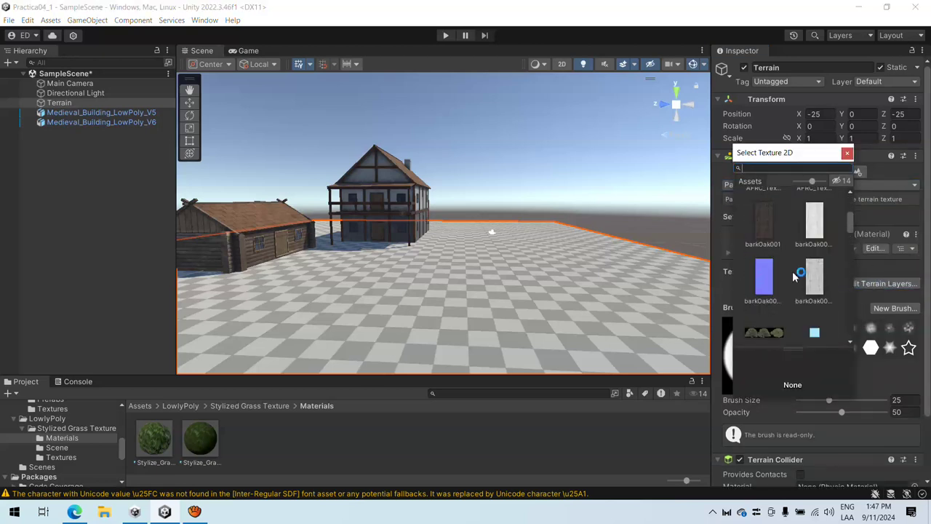
scroll(795, 280, "down", 2)
scroll(793, 295, "down", 3)
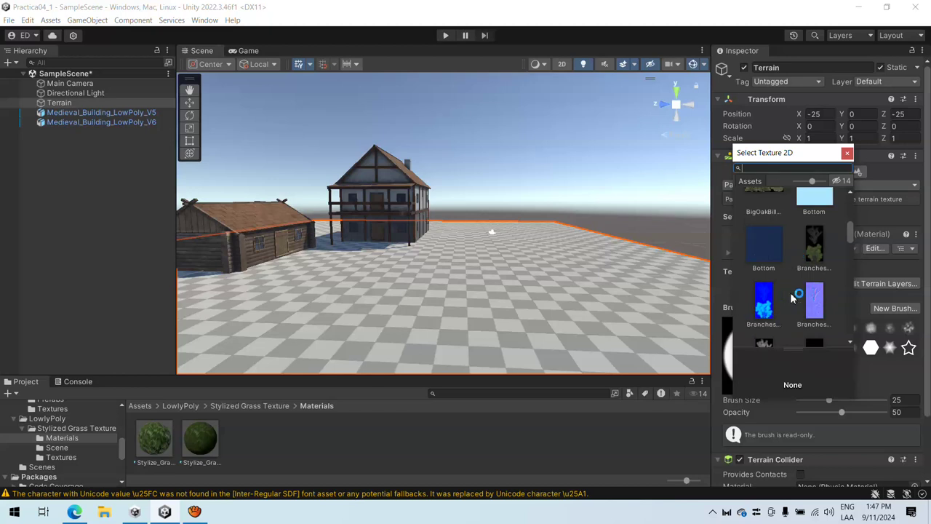
scroll(793, 294, "down", 8)
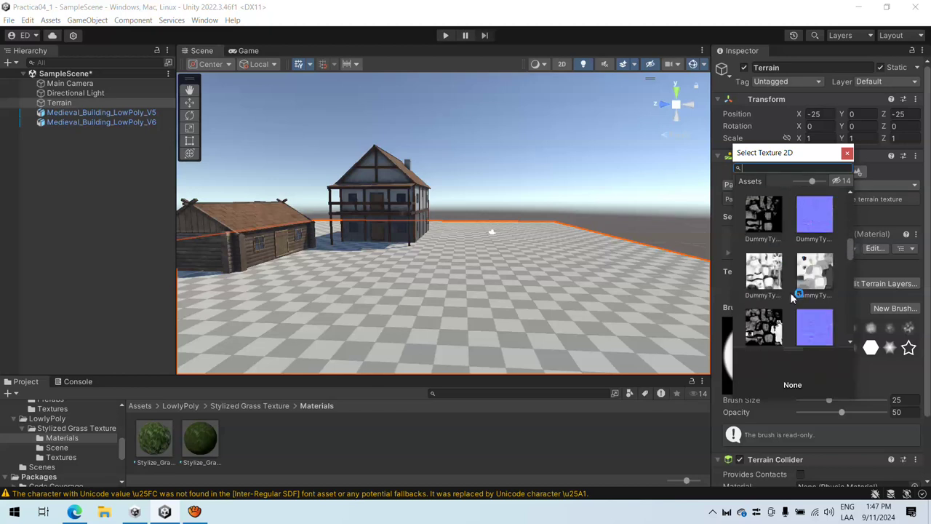
scroll(792, 293, "down", 8)
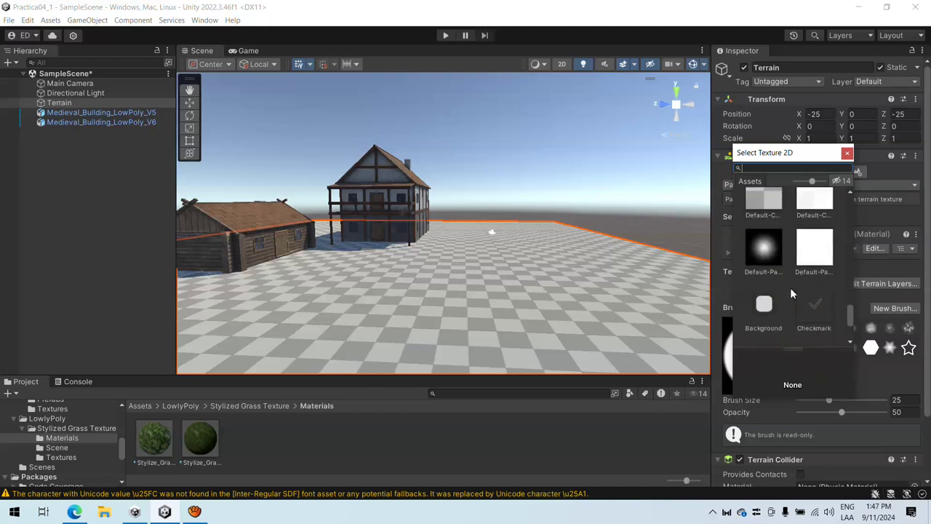
scroll(790, 295, "up", 1)
scroll(770, 300, "down", 5)
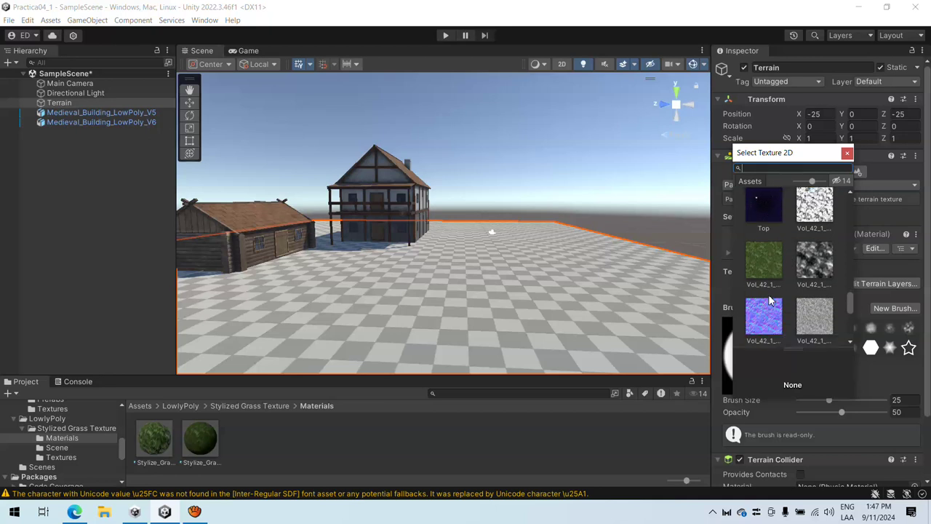
scroll(770, 300, "up", 10)
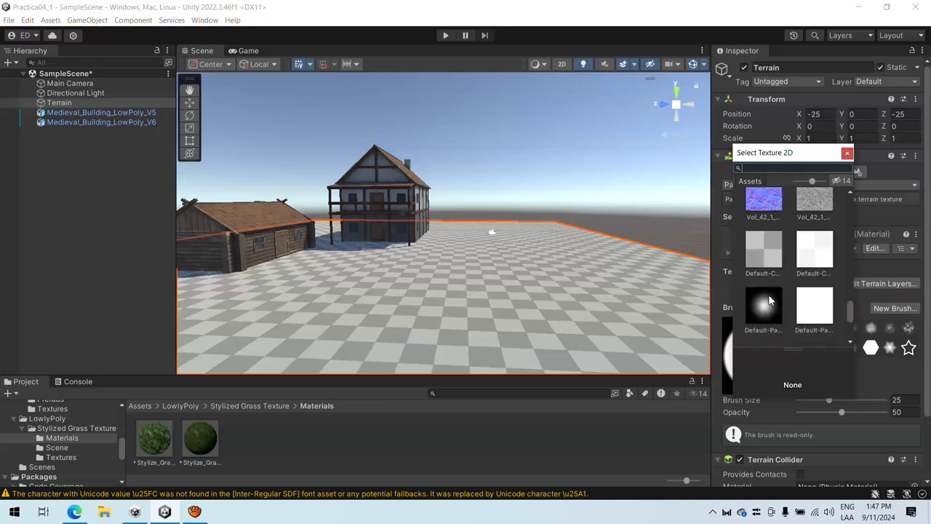
double_click(758, 290)
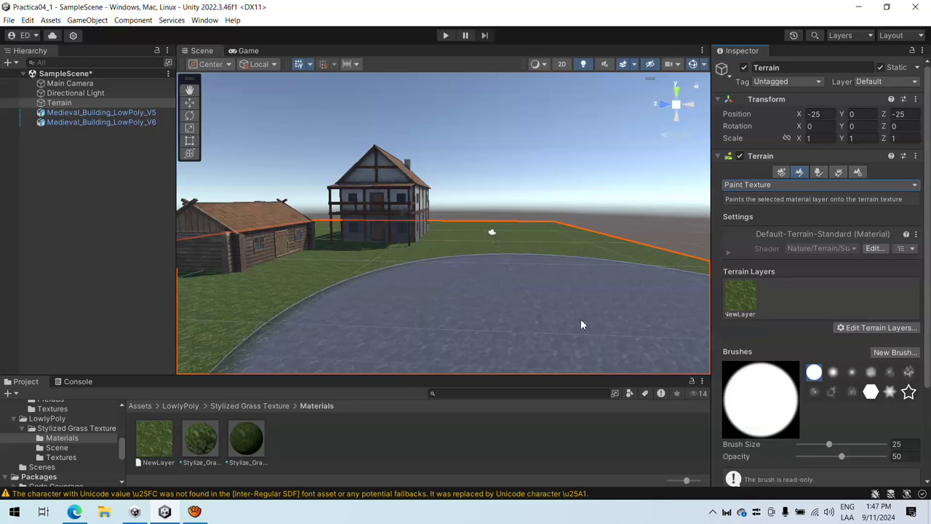
- Add a Capsule 3D object to the scene
scroll(473, 295, "down", 3)
scroll(455, 256, "up", 5)
mouse_move(455, 256)
left_mouse_down("alt")
mouse_move(463, 272)
mouse_move(546, 279)
mouse_move(499, 272)
mouse_move(446, 305)
mouse_move(370, 304)
left_mouse_up("alt")
scroll(386, 296, "up", 4)
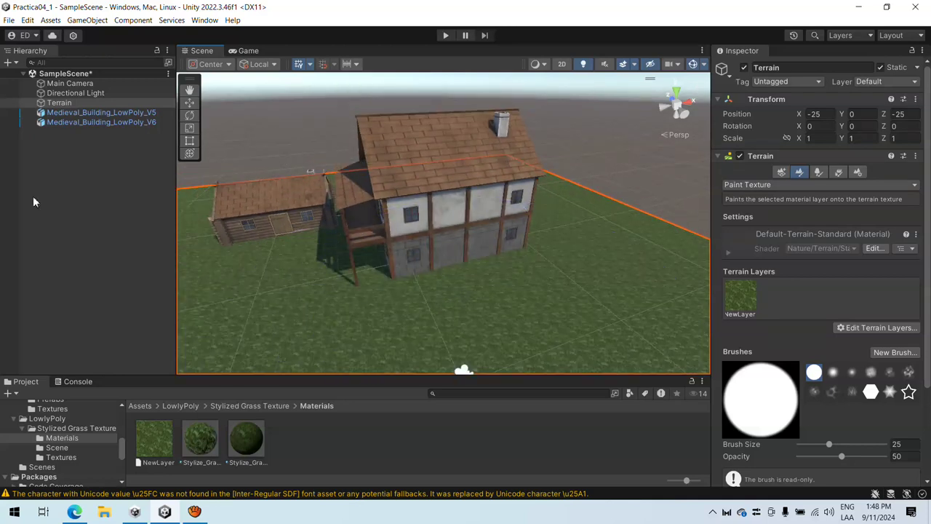
right_click(67, 169)
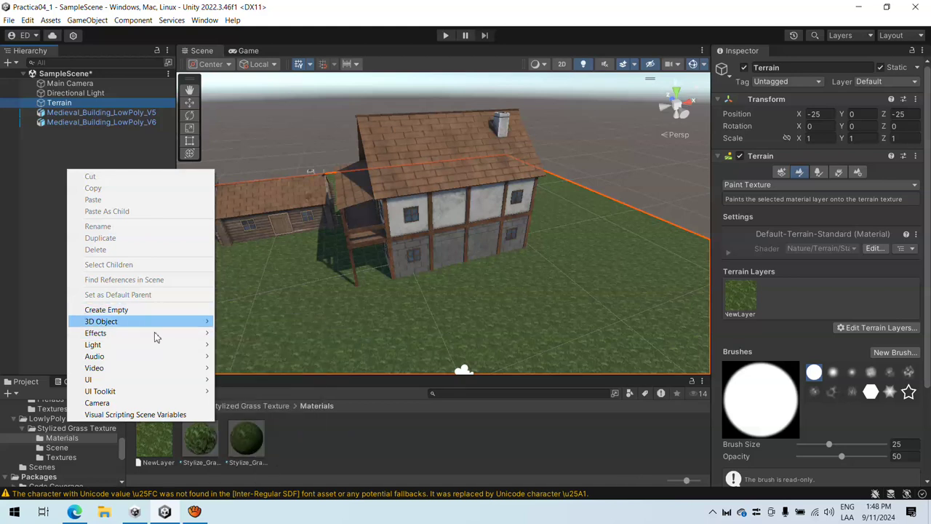
mouse_move(185, 328)
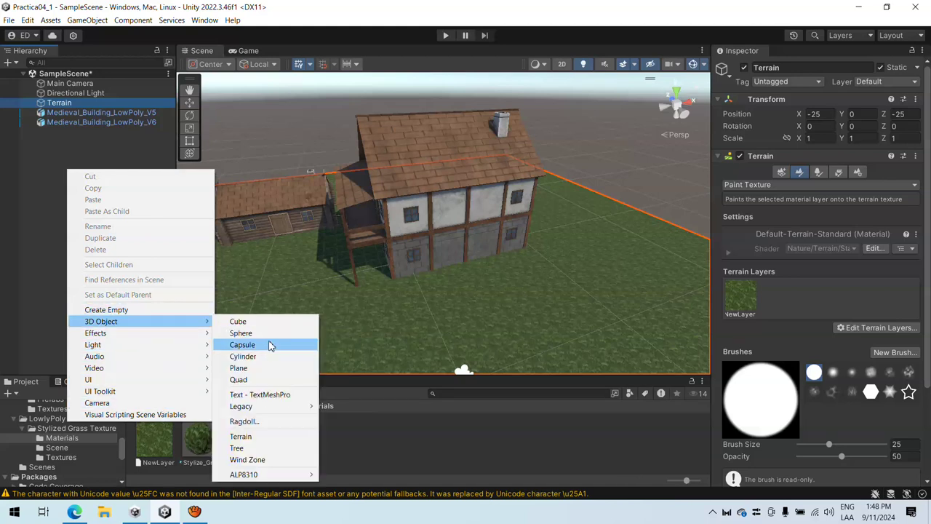
left_click(250, 345)
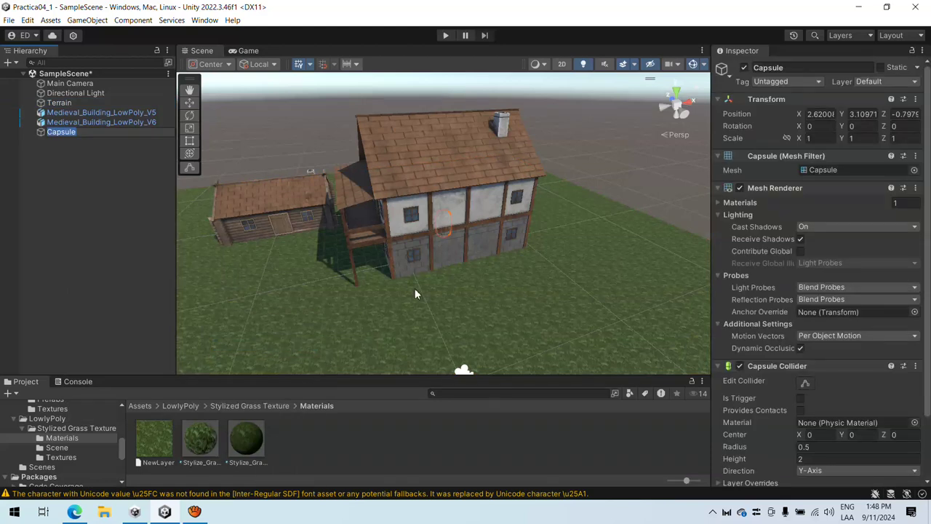
- Move the capsule out of the house to about Z -8.55 and set its Y position to 1
left_click(189, 103)
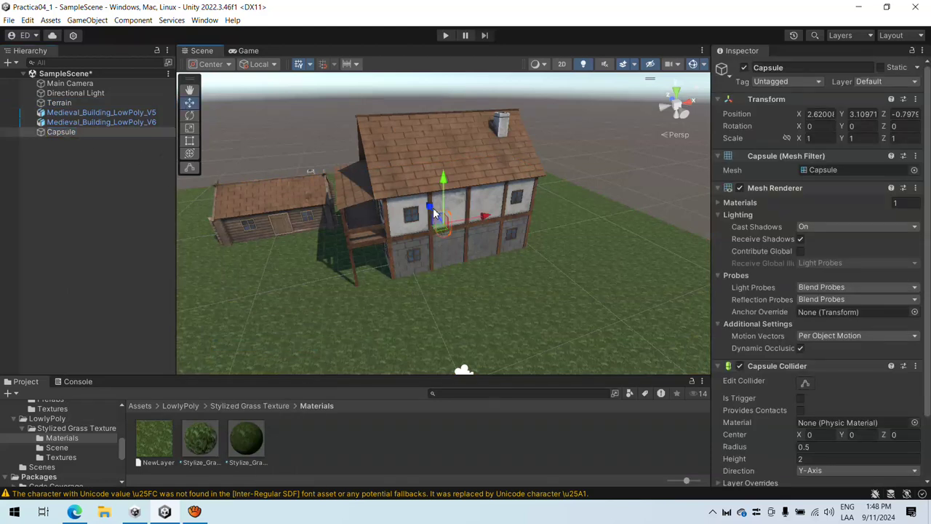
left_click_drag(434, 213, 524, 298)
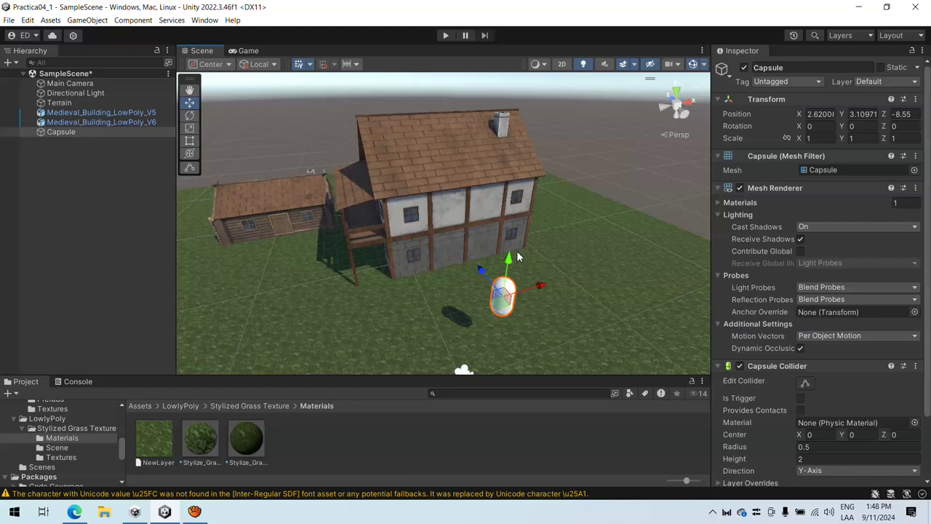
left_click(865, 115)
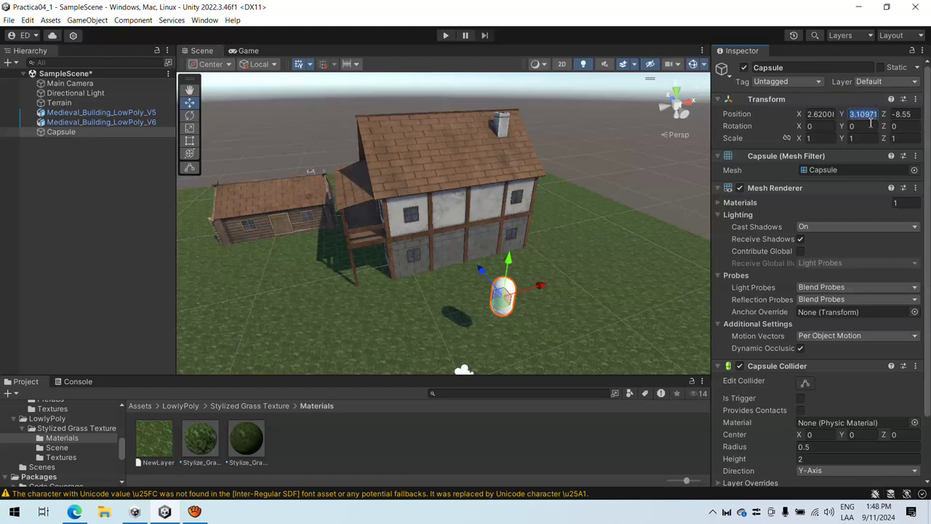
type("1")
- Move the Main Camera behind and above the capsule, to about X 2.17, Y 1.8, Z -11.49
scroll(582, 260, "down", 2)
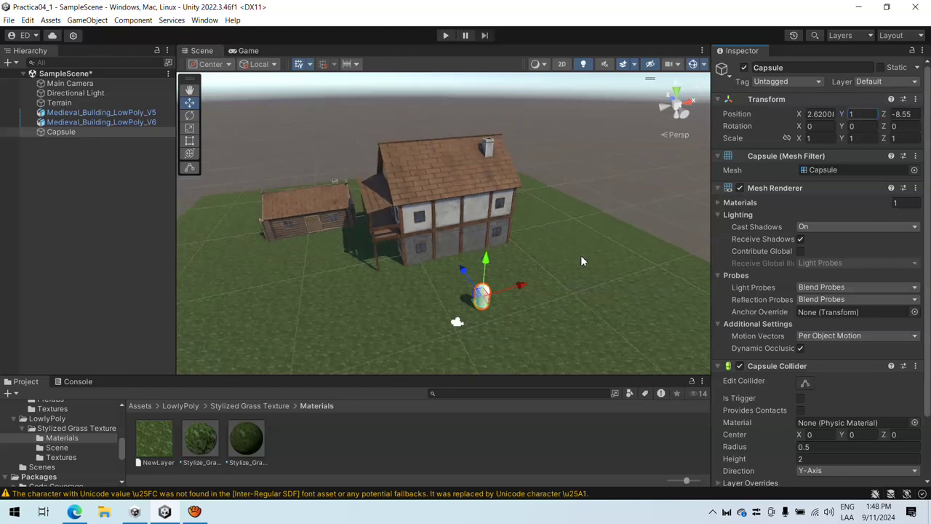
left_click(457, 324)
left_click_drag(448, 304, 451, 318)
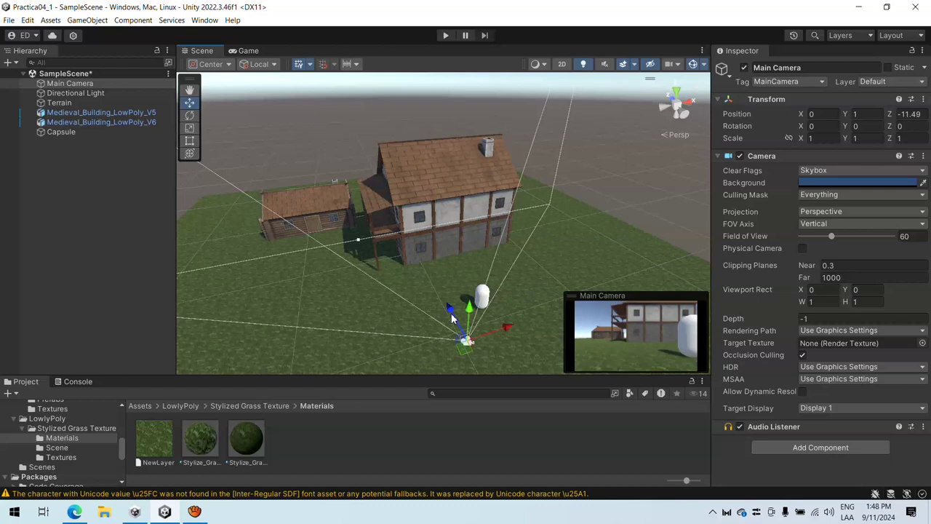
left_click_drag(507, 328, 536, 326)
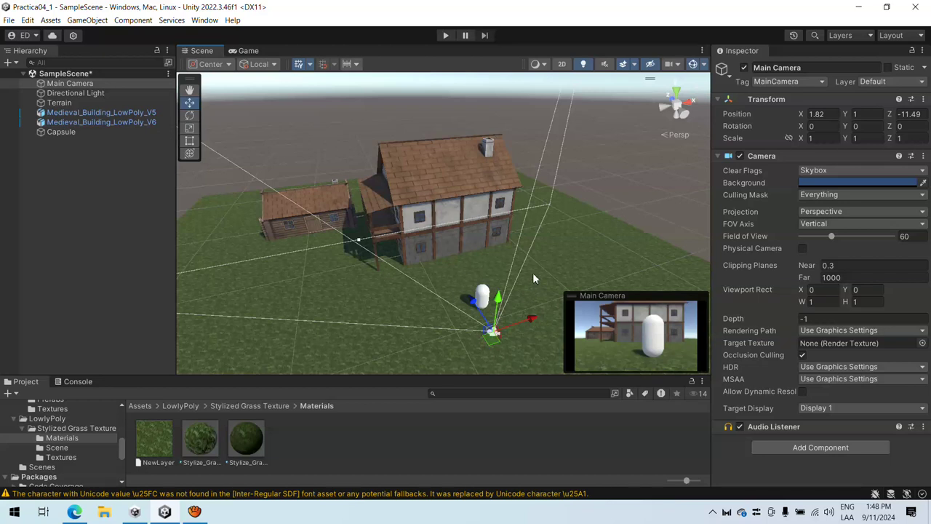
left_click_drag(533, 323, 502, 295)
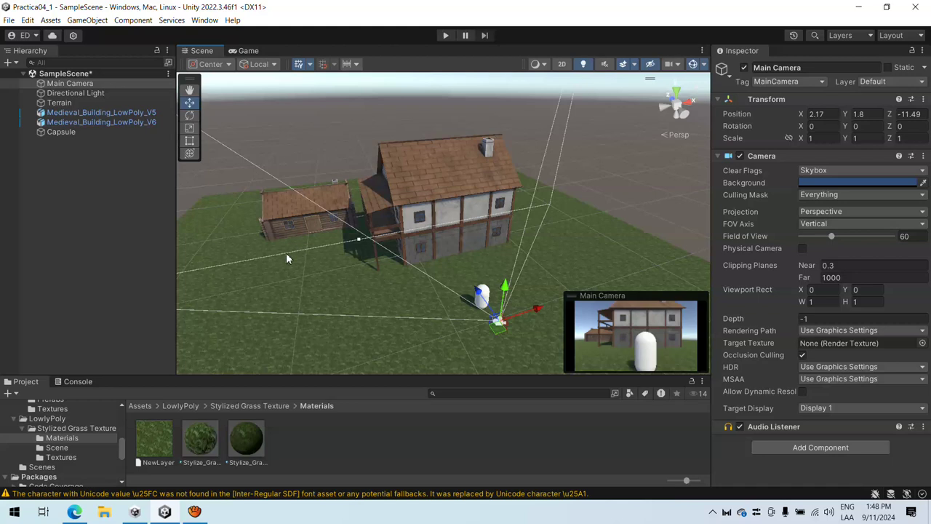
- Tilt the Main Camera down about 7.5° and shift it slightly along X to centre it behind the capsule
left_click(189, 115)
mouse_move(498, 282)
left_mouse_down()
mouse_move(488, 265)
mouse_move(492, 279)
left_mouse_up()
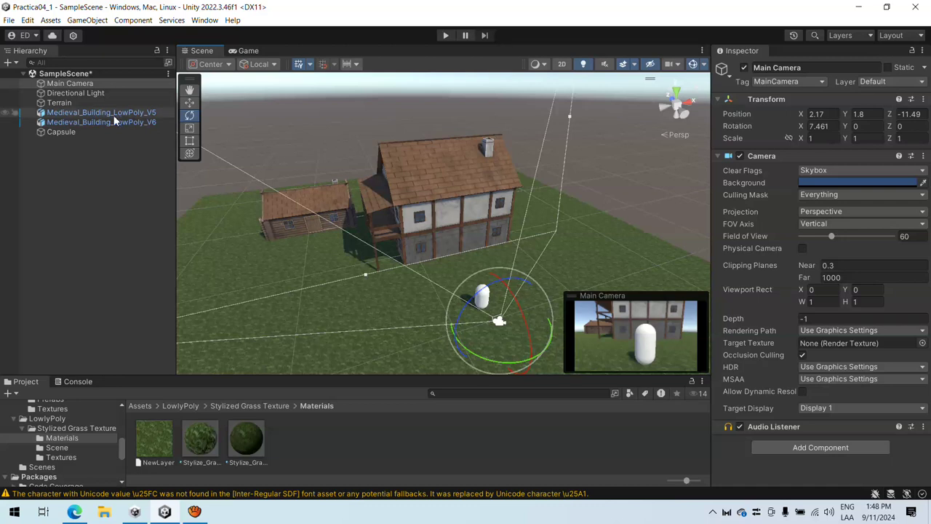
key("super+plus")
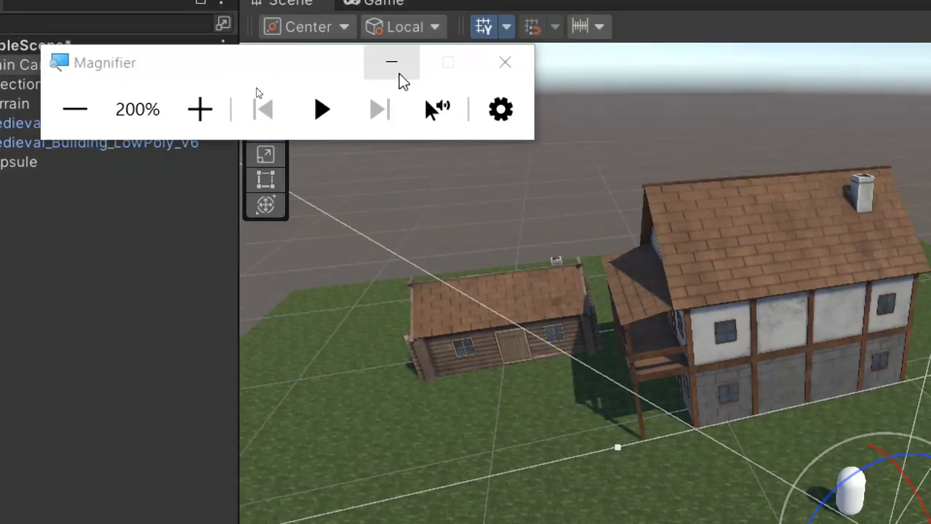
left_click(393, 50)
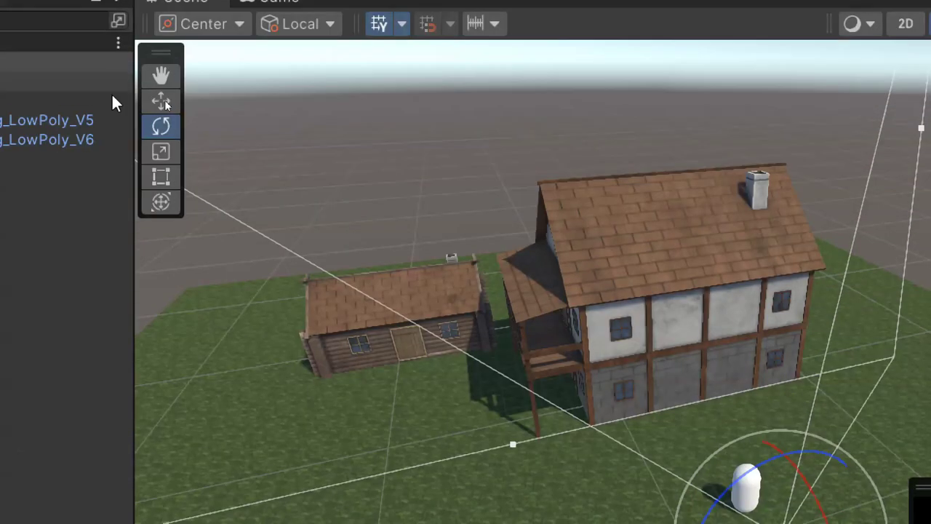
left_click(162, 97)
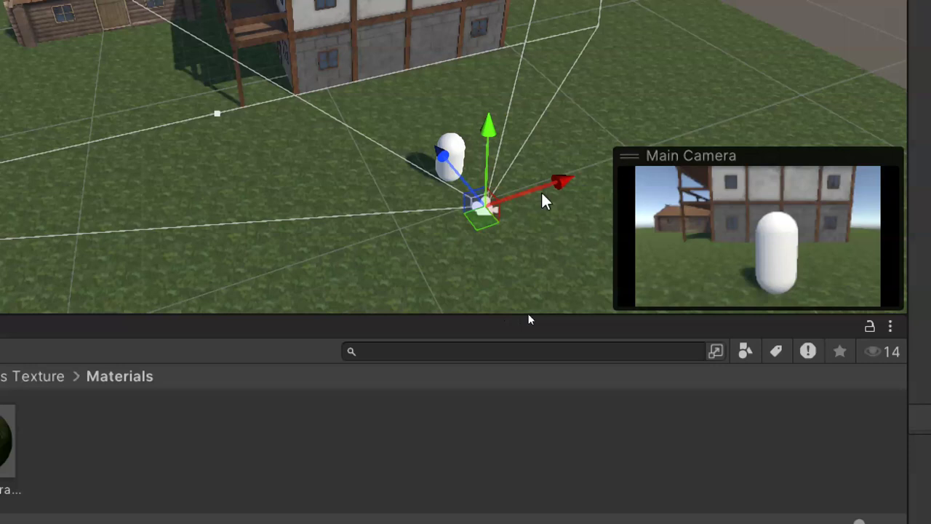
left_click_drag(544, 201, 567, 196)
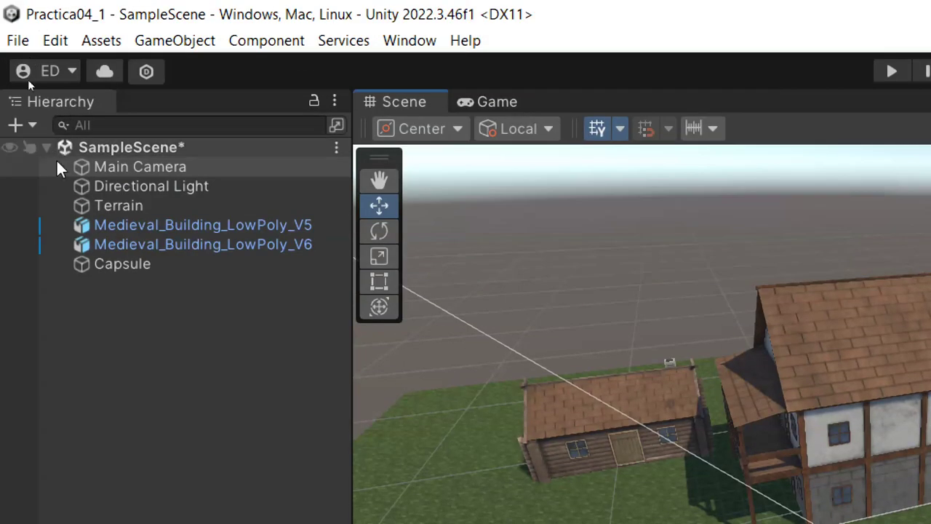
- Make the Main Camera a child of the Capsule and clear the selection
left_click_drag(131, 166, 126, 267)
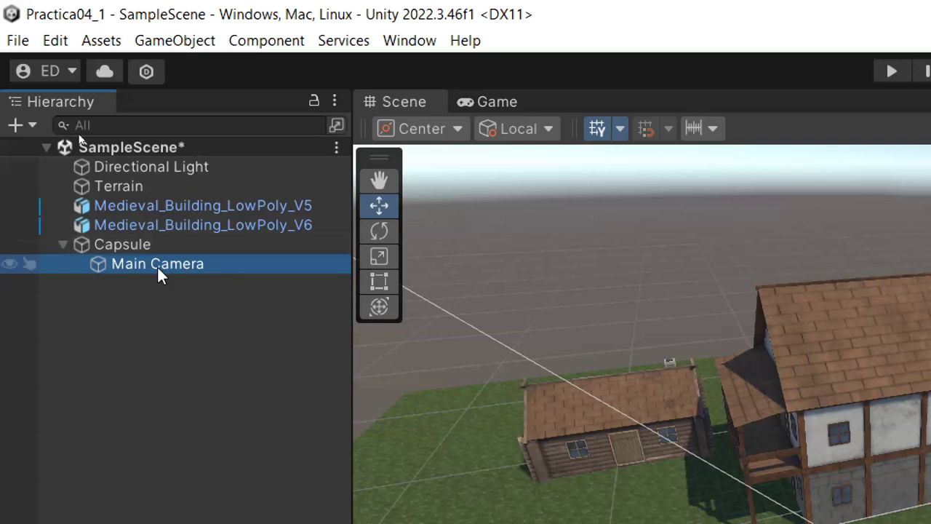
left_click_drag(166, 351, 167, 388)
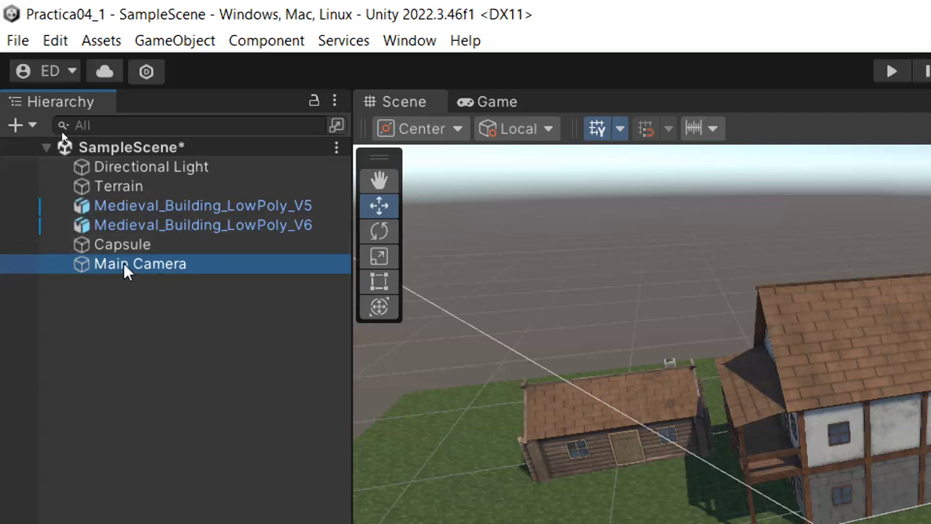
left_click_drag(125, 264, 128, 255)
left_click(167, 392)
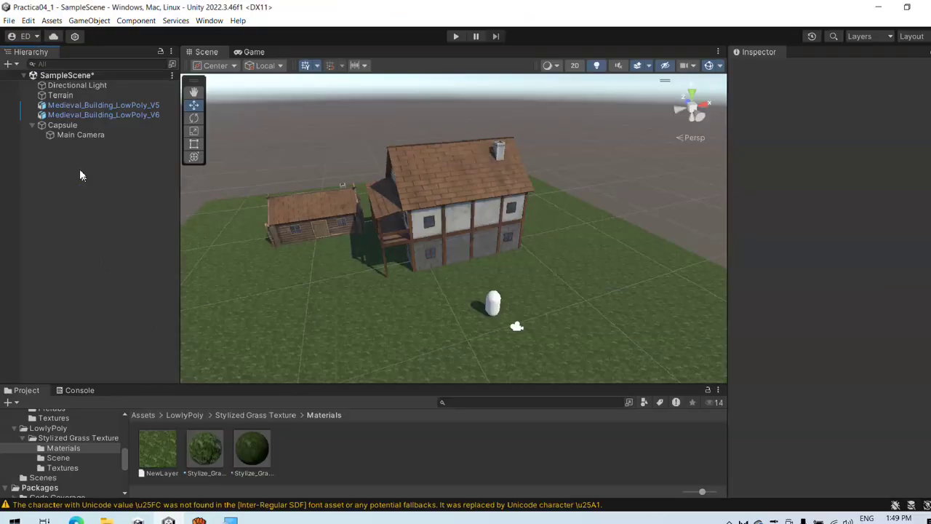
- Create a folder named Scripts in the project's Assets folder and open it
scroll(76, 426, "up", 8)
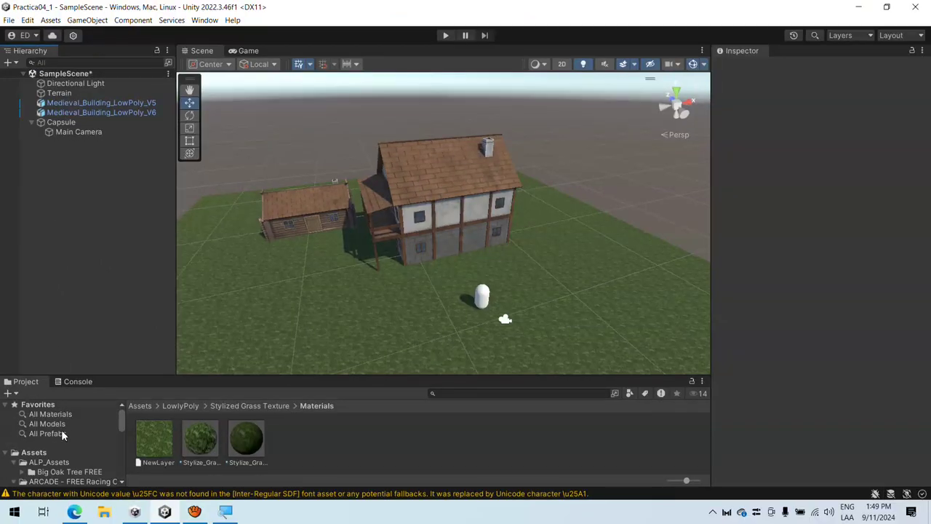
left_click(34, 453)
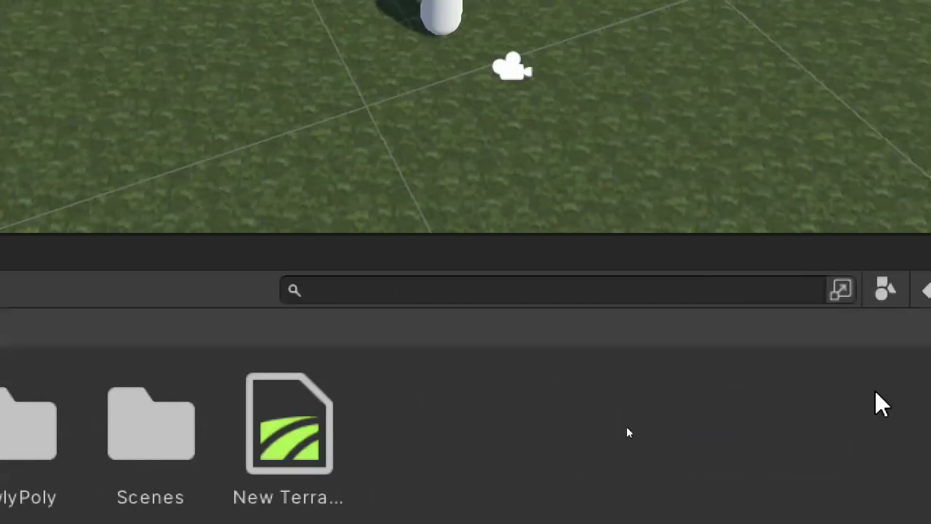
right_click(459, 384)
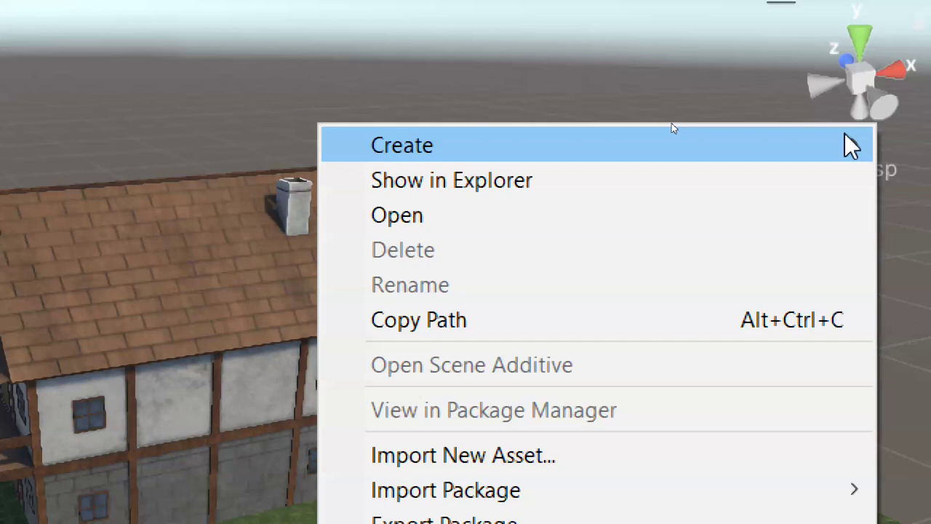
mouse_move(909, 136)
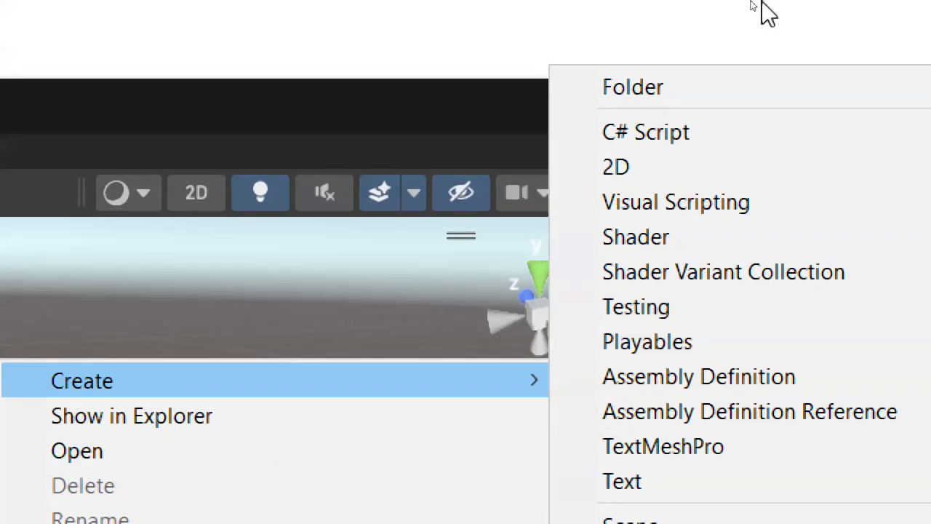
left_click(735, 95)
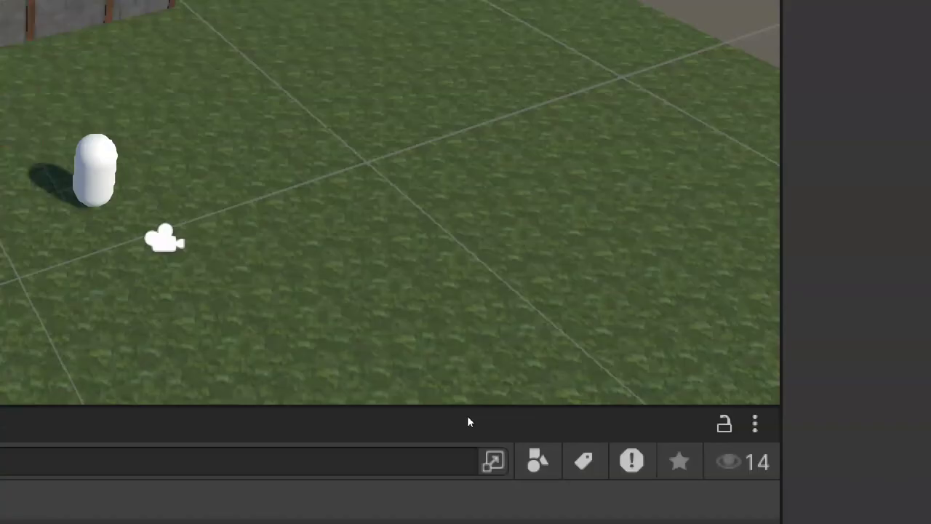
type("Scr")
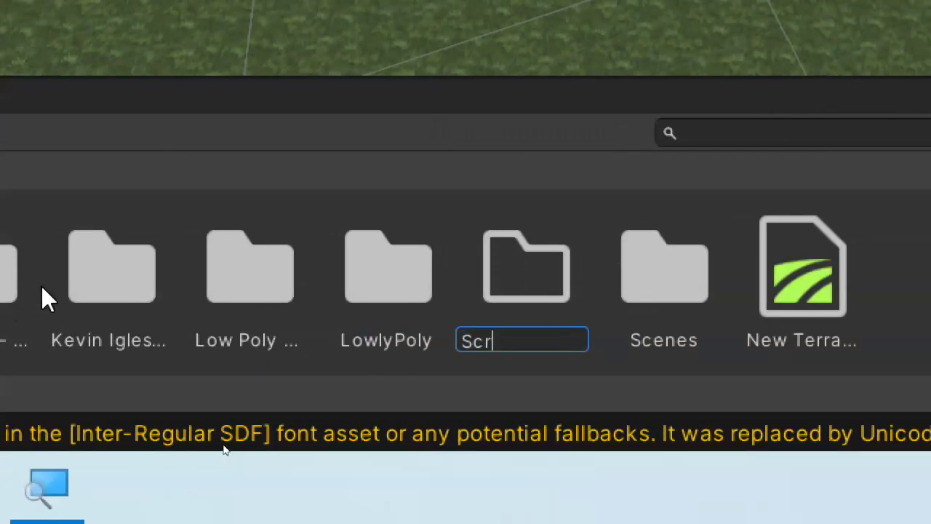
type("ipts")
key("Return")
key("Return")
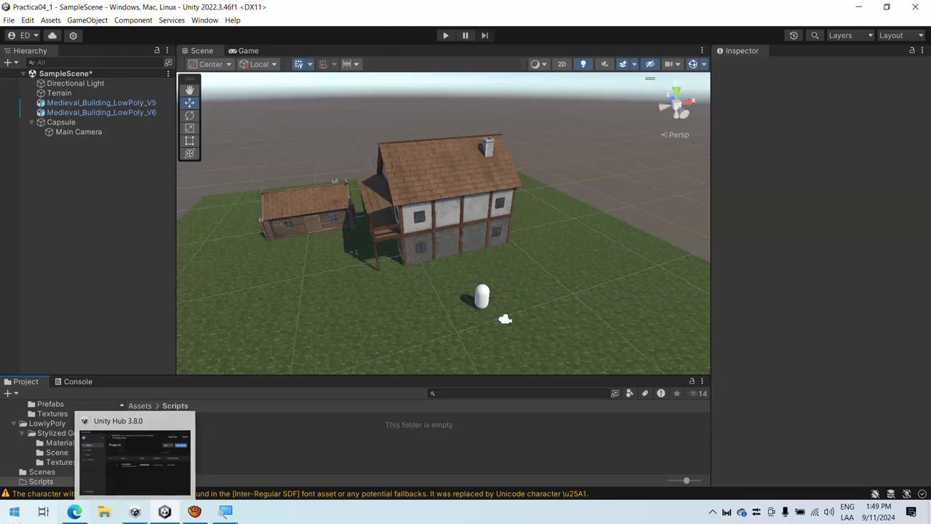
- Import EstabilizarCapsula.cs and MovimientoCapsula.cs from File Explorer's recent files into the Scripts folder, and put File Explorer away
left_click(104, 511)
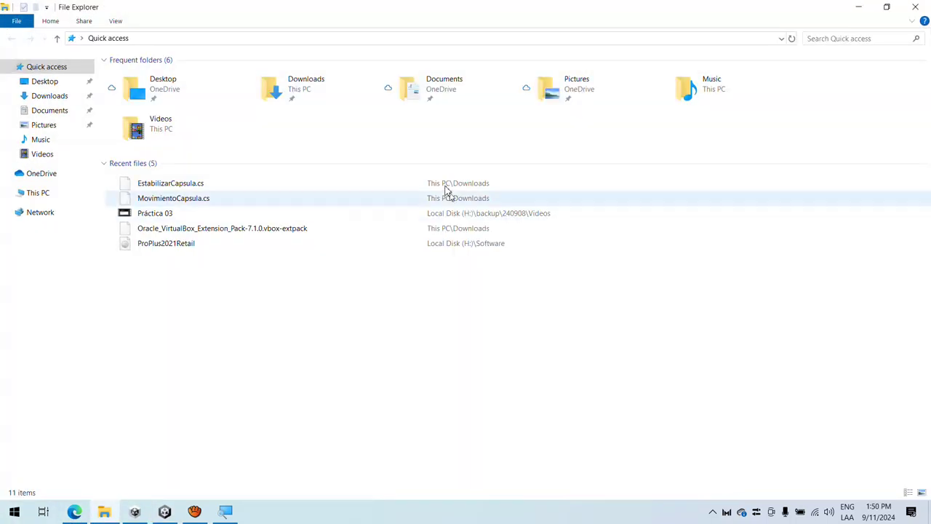
left_click_drag(499, 27, 734, 184)
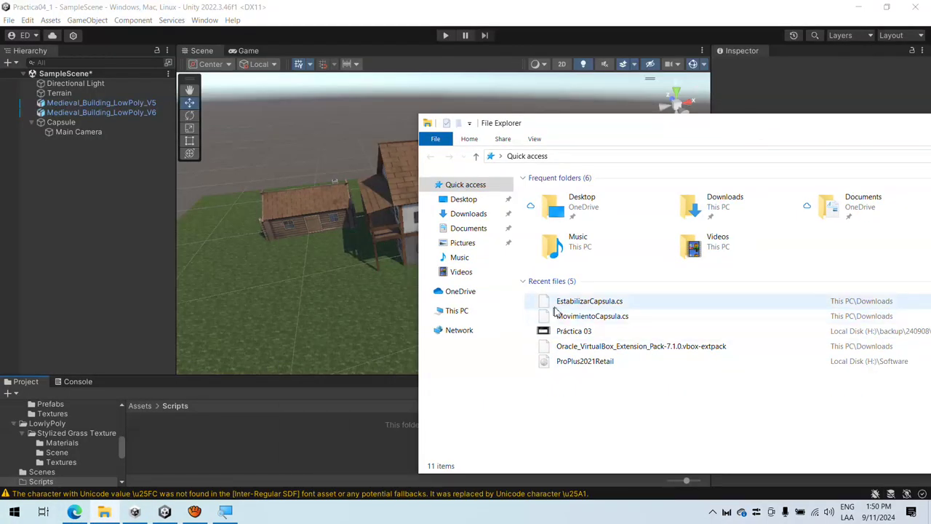
left_click_drag(567, 304, 324, 377)
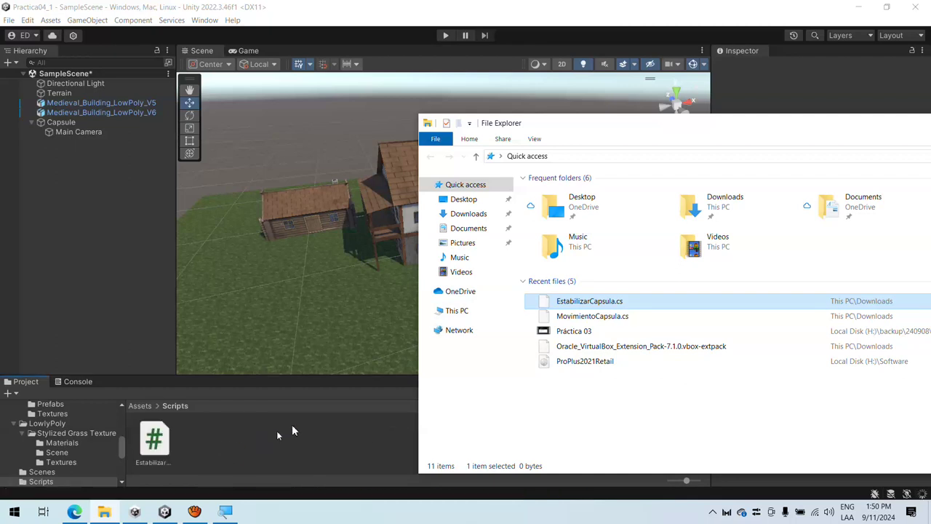
left_click_drag(592, 315, 325, 426)
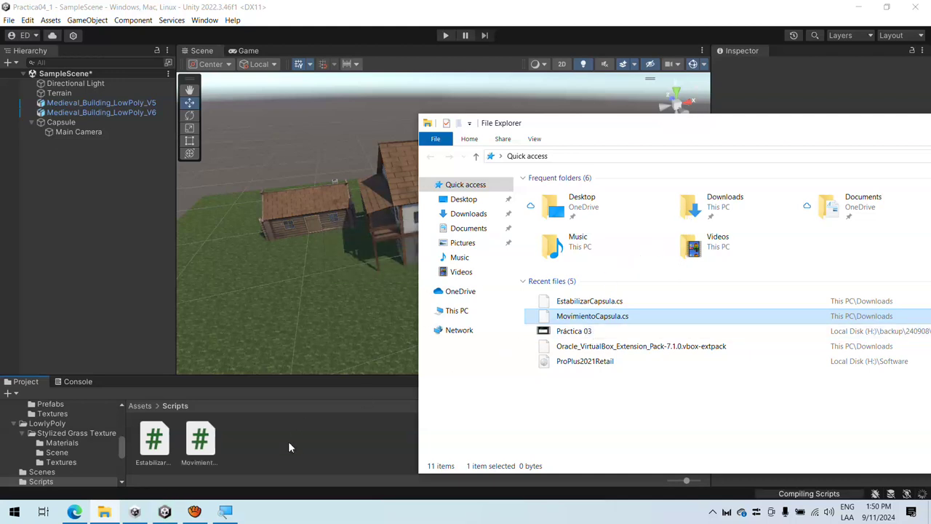
left_click_drag(901, 123, 697, 102)
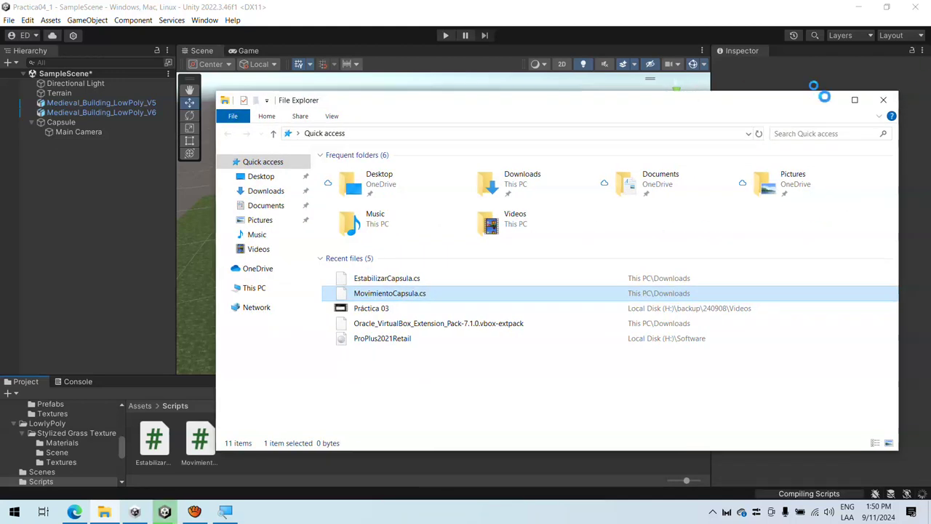
left_click(826, 101)
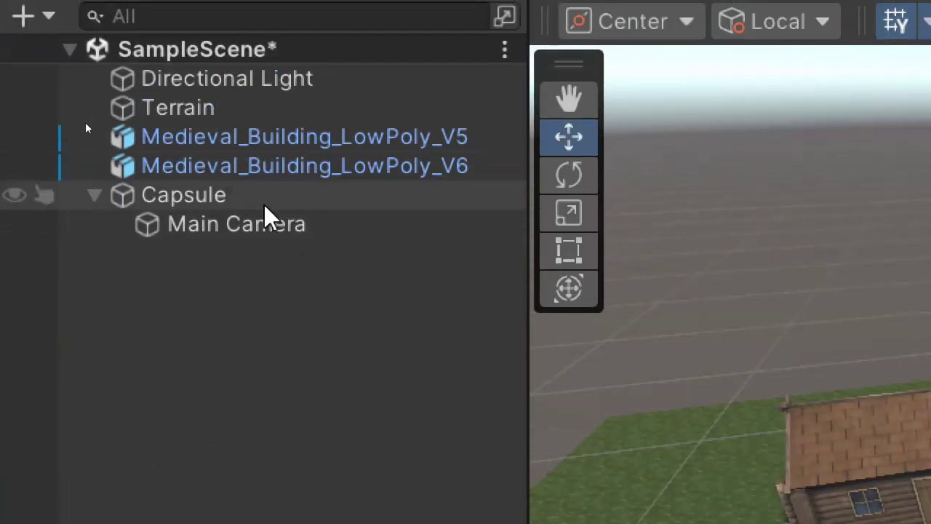
- Attach the MovimientoCapsula and EstabilizarCapsula scripts to the Capsule object
left_click(170, 189)
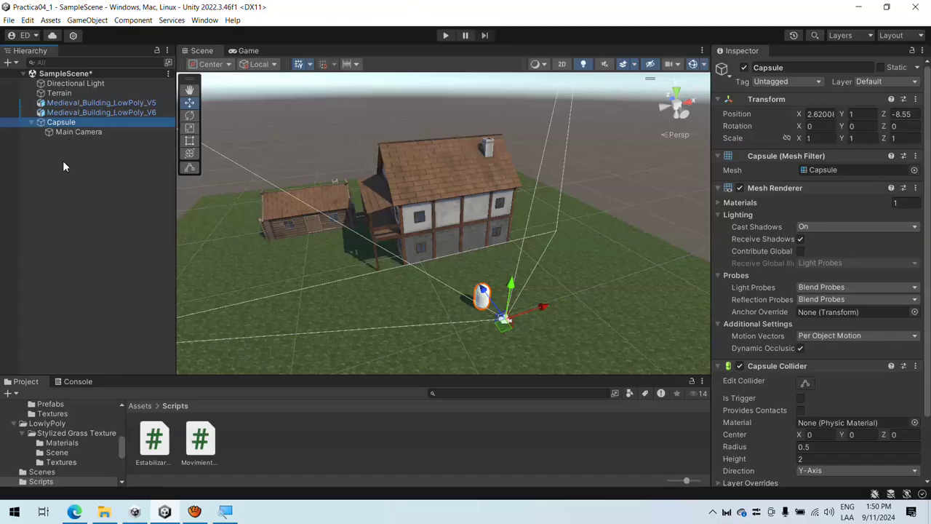
left_click_drag(188, 451, 150, 287)
left_click_drag(94, 148, 69, 125)
left_click_drag(146, 436, 66, 129)
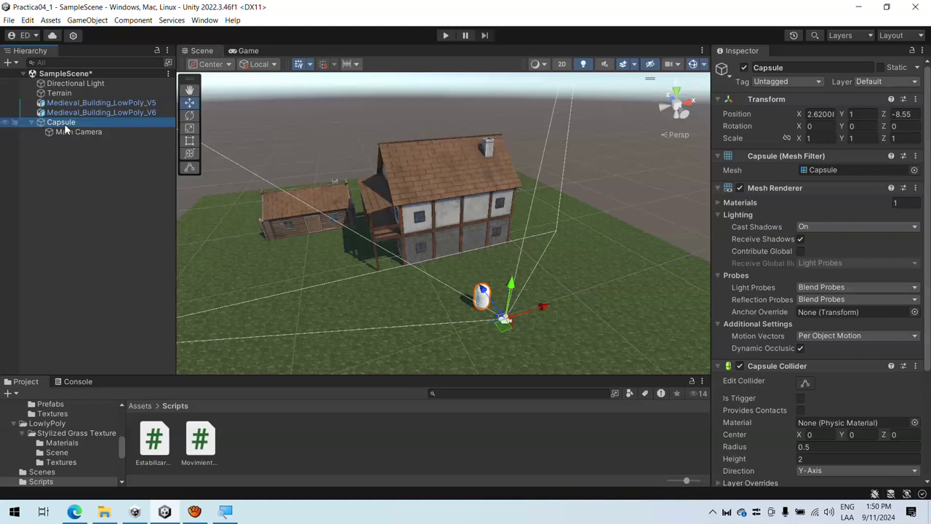
- Run the scene in play mode to test the capsule's scripts, return to the Scene view and stop playback
left_click(446, 36)
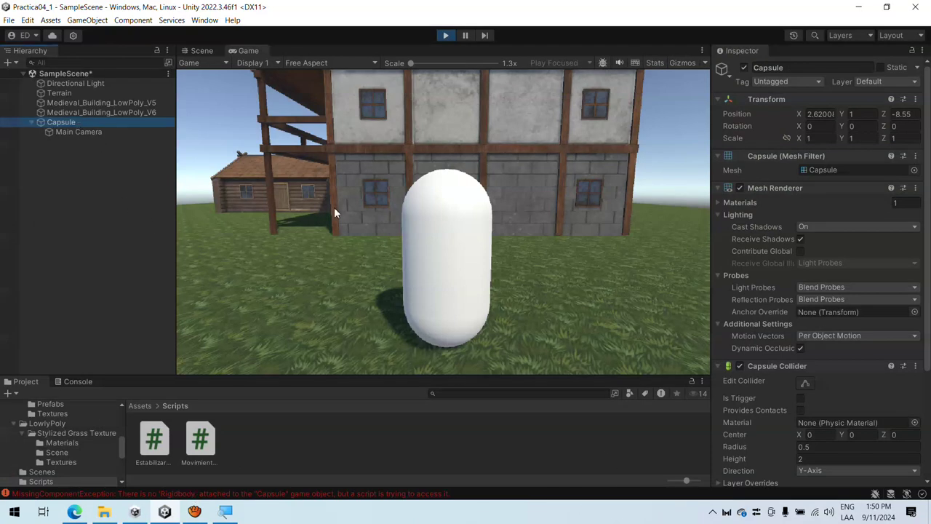
left_click(200, 50)
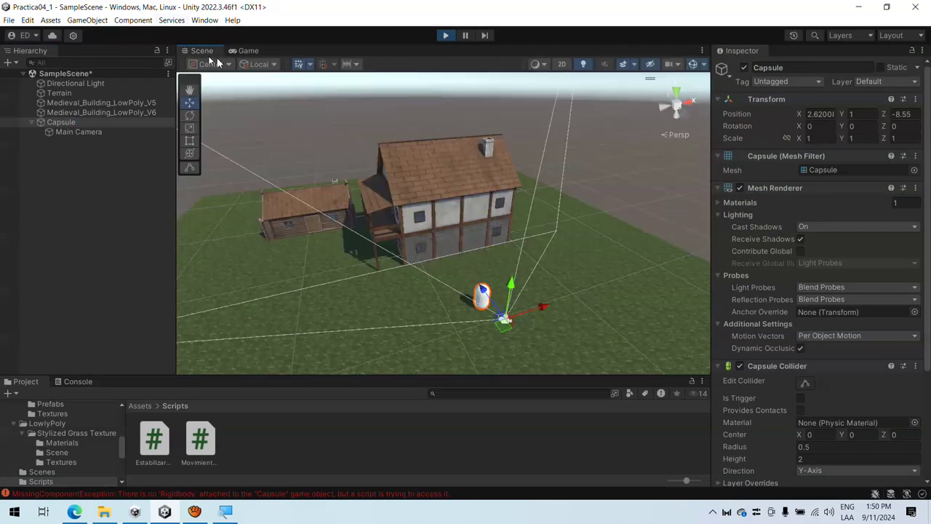
left_click(441, 42)
- Add a Rigidbody physics component to the Capsule
left_click(69, 122)
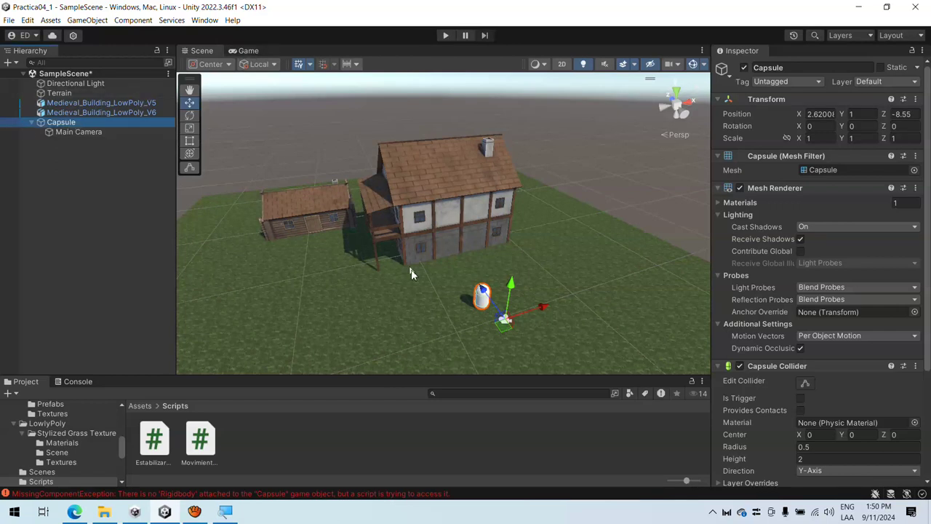
scroll(876, 293, "down", 5)
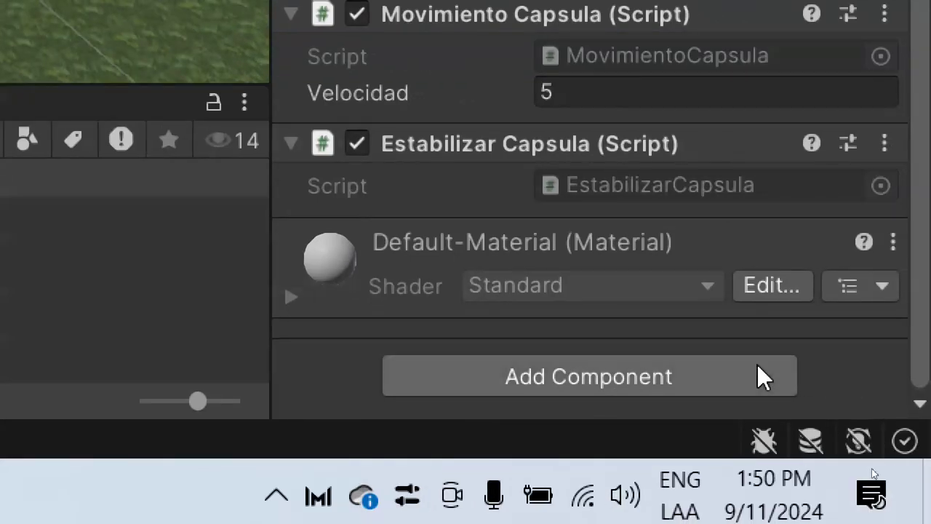
left_click(758, 365)
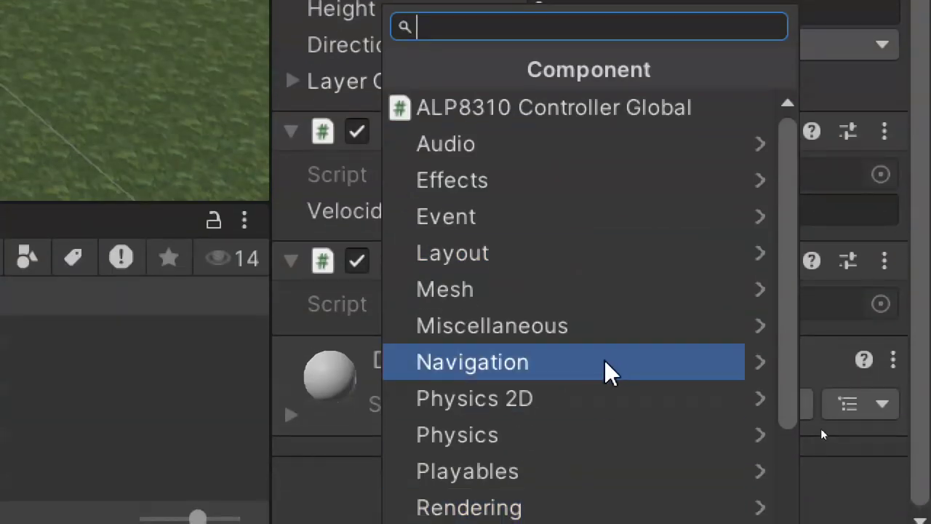
left_click(636, 445)
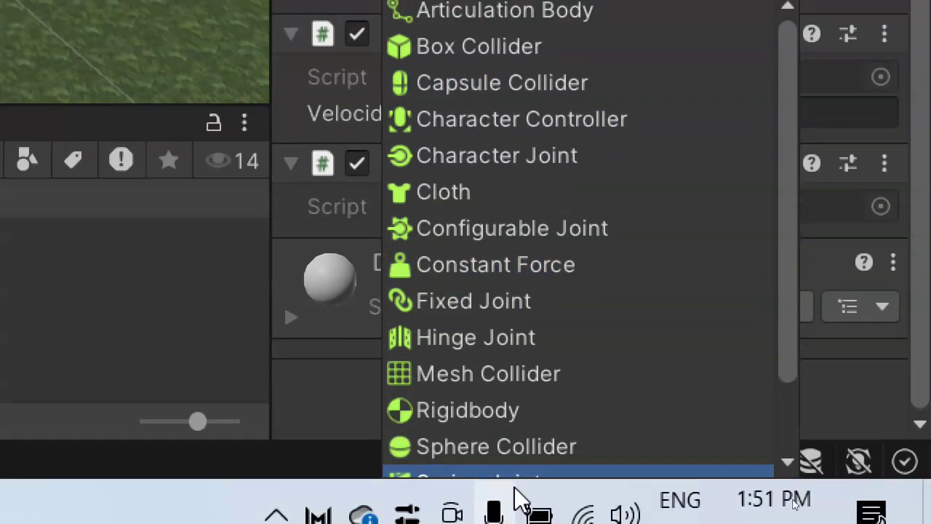
left_click(525, 410)
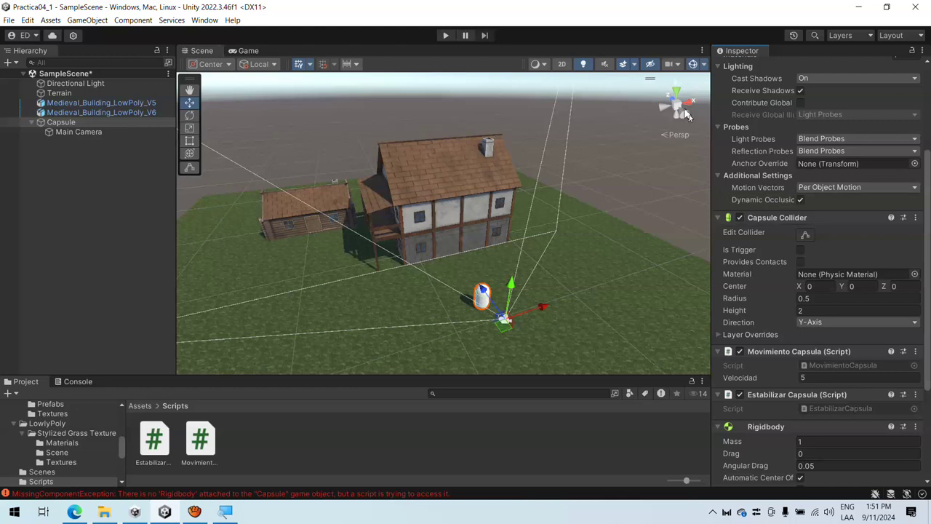
- Play the scene, steer the capsule forward, backward and sideways around the large house, and stop playback
left_click(445, 35)
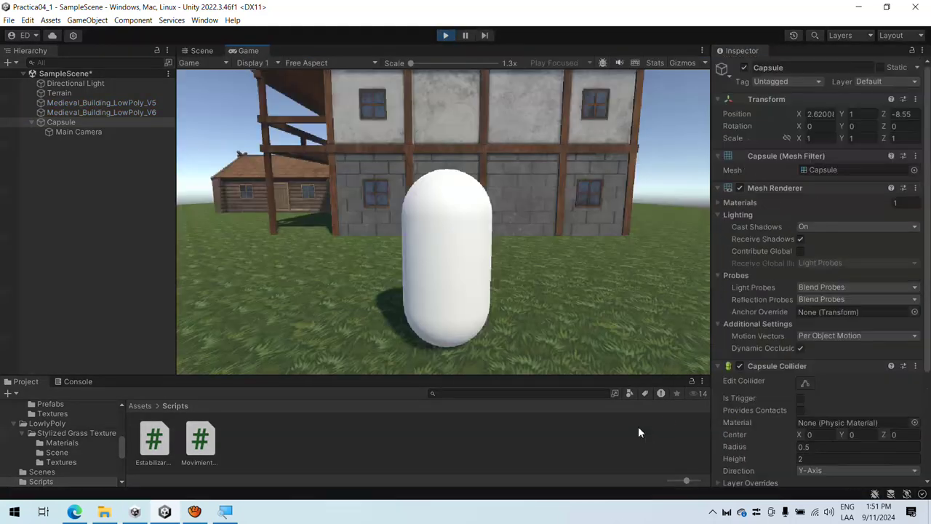
key("w")
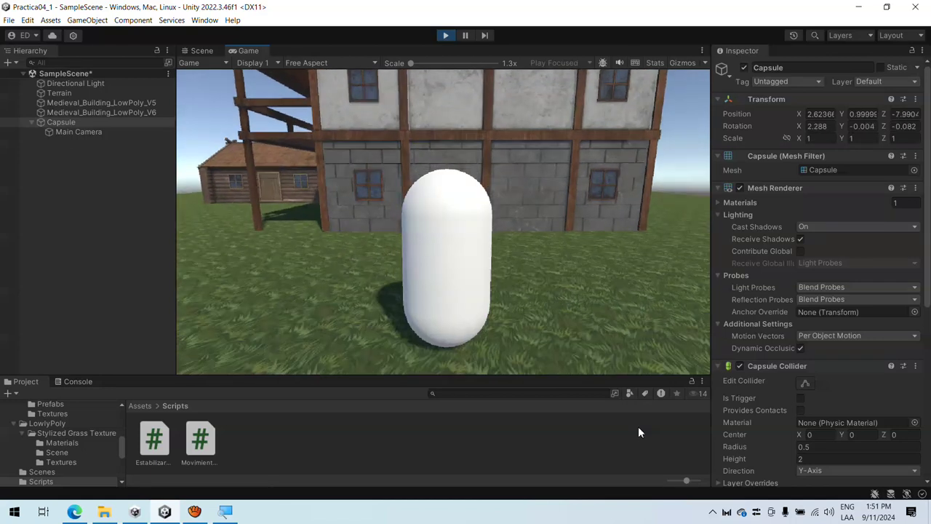
key("w")
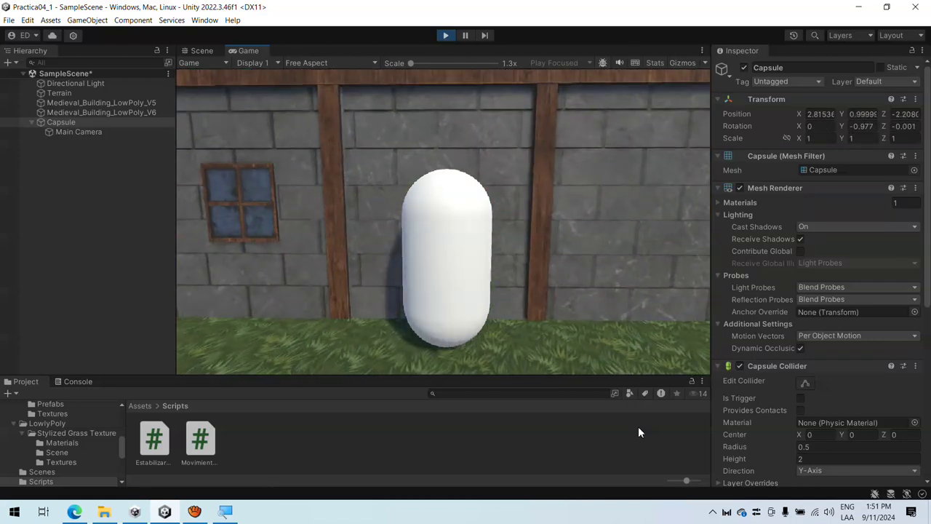
key("s")
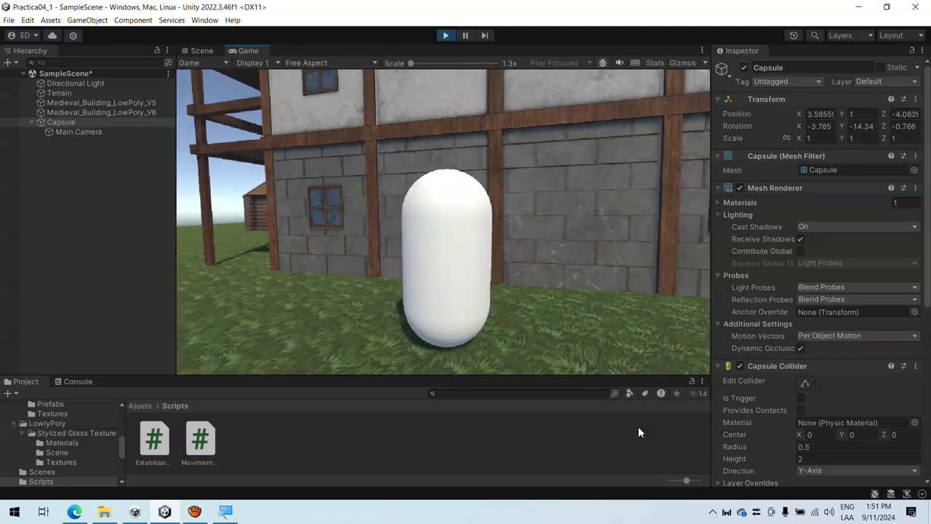
key("d")
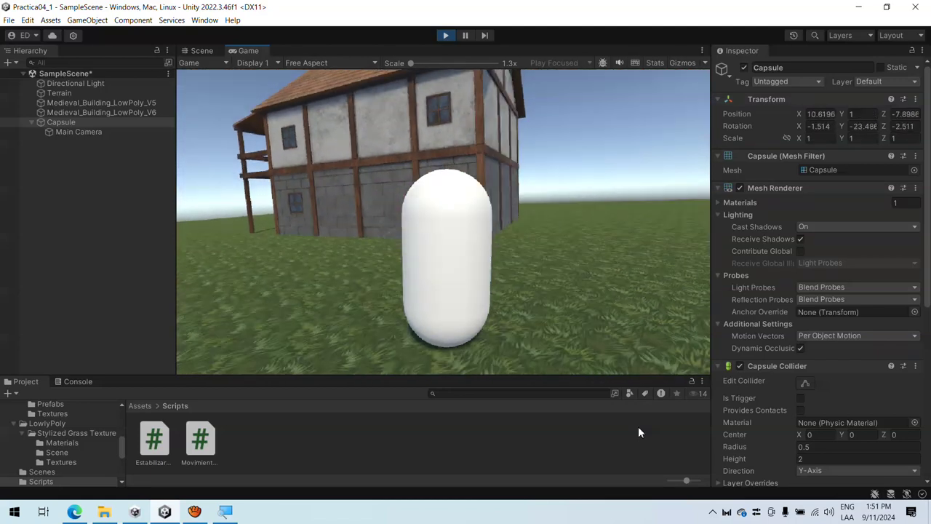
key("w")
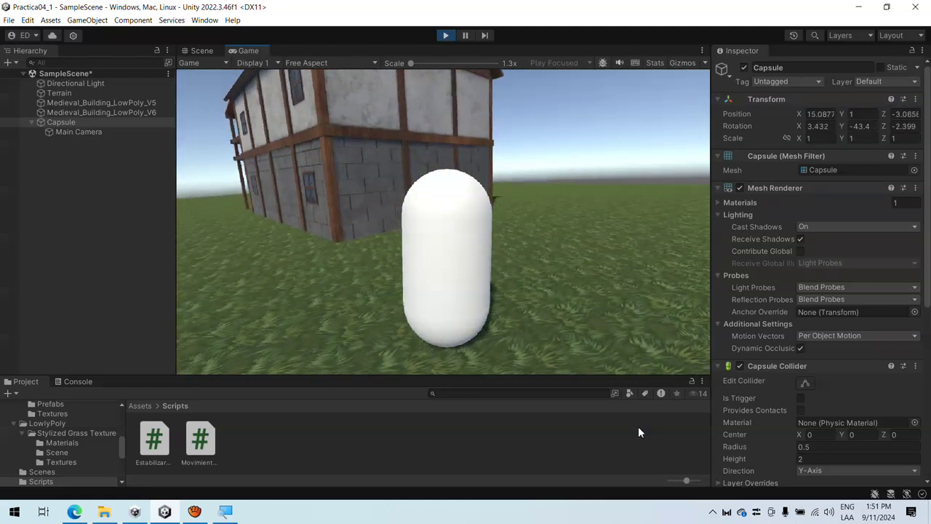
key("d")
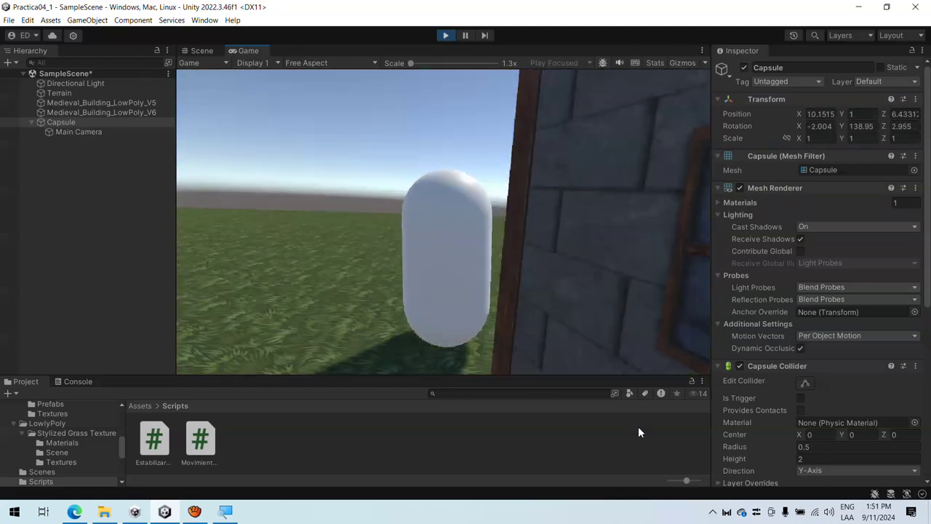
key("d")
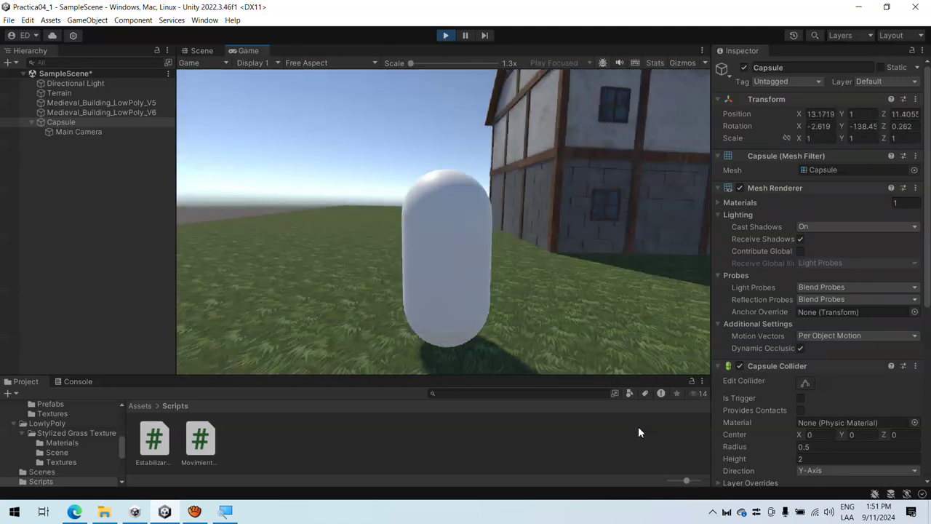
left_click(445, 35)
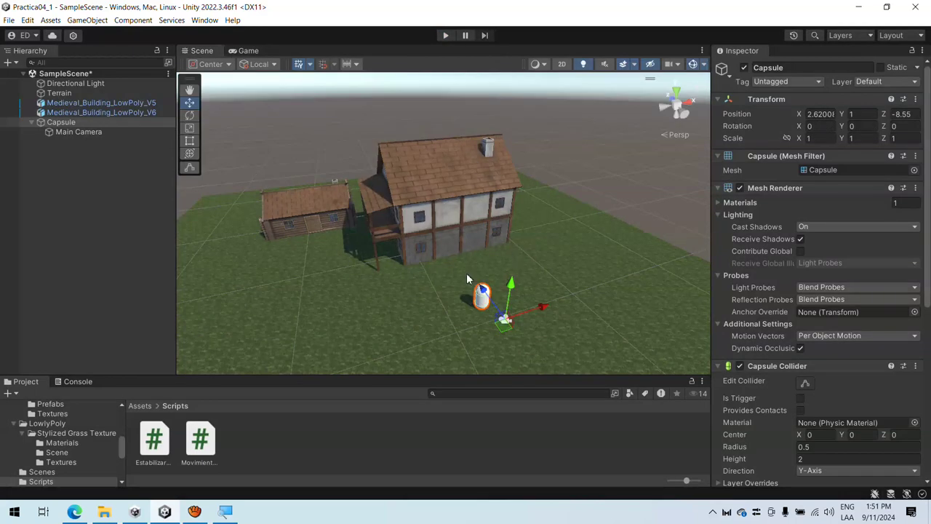
- Run the scene, steer the capsule sideways and forward up to the wall of the small log cabin, and stop playback
left_click(445, 34)
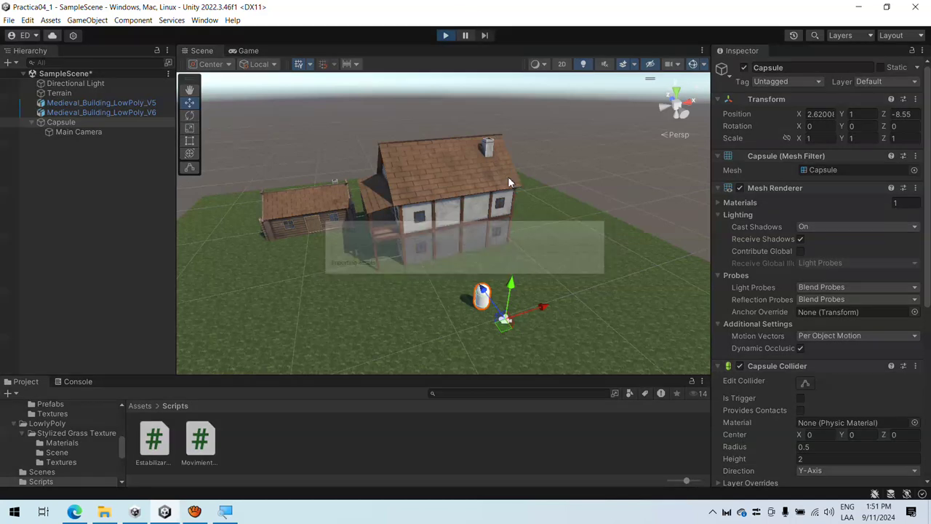
key("a")
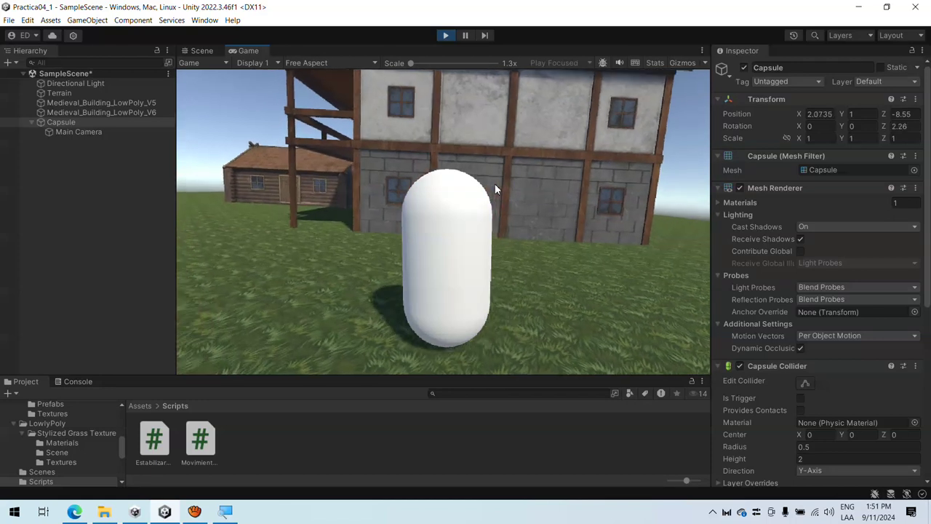
key("w")
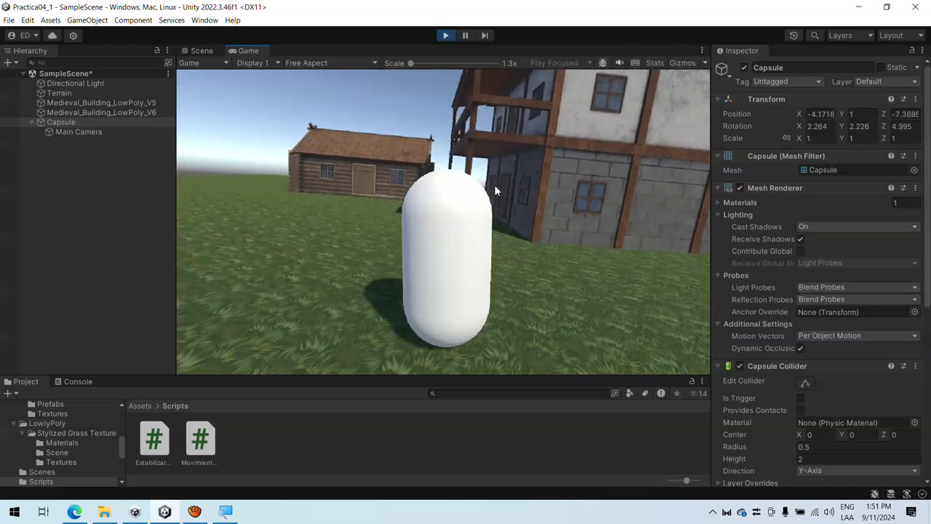
key("w")
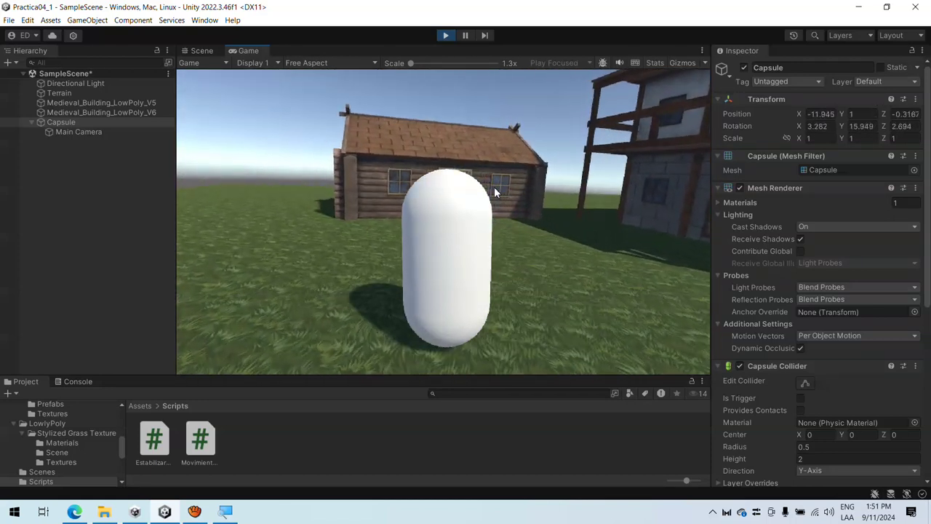
key("a")
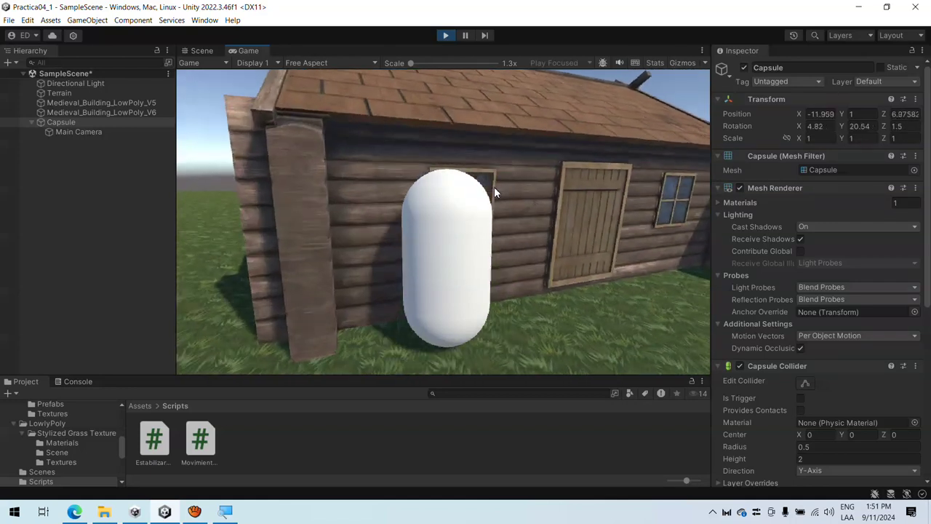
left_click(445, 35)
- Place the 3DCharacterDummyModel from the 3D Character Dummy Models folder on the grass in front of the two buildings
left_click(102, 203)
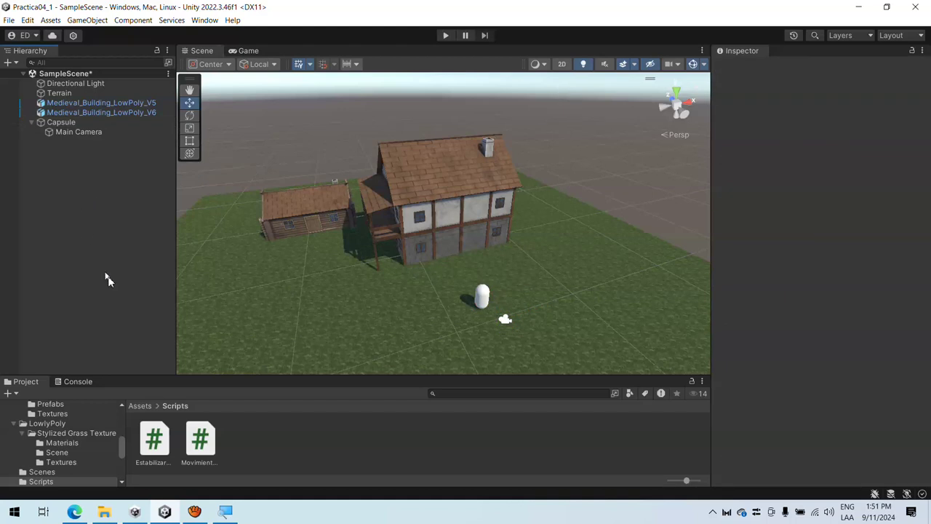
right_click(104, 275)
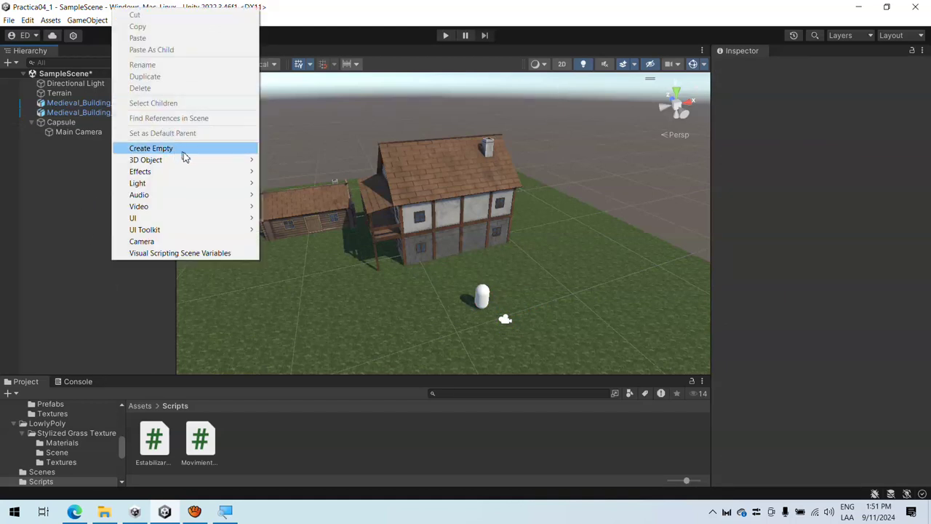
left_click(94, 268)
scroll(54, 436, "down", 3)
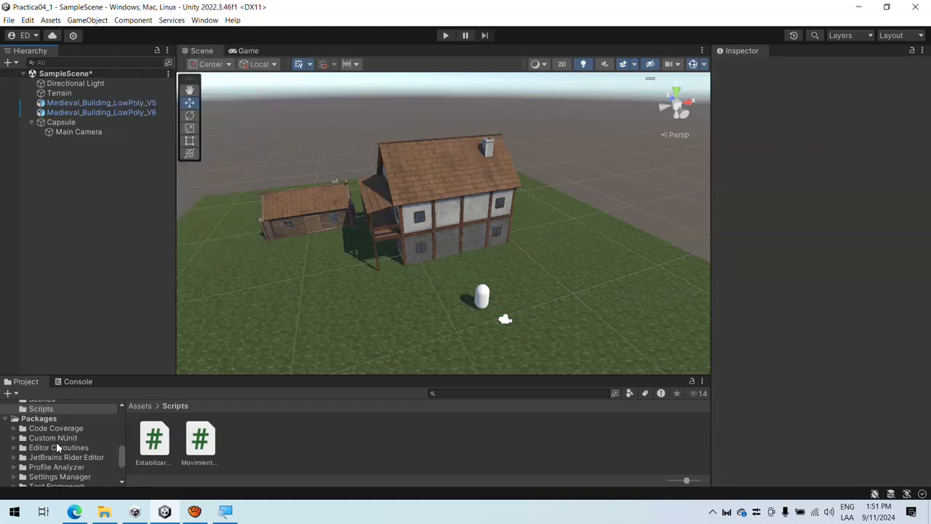
scroll(63, 446, "up", 3)
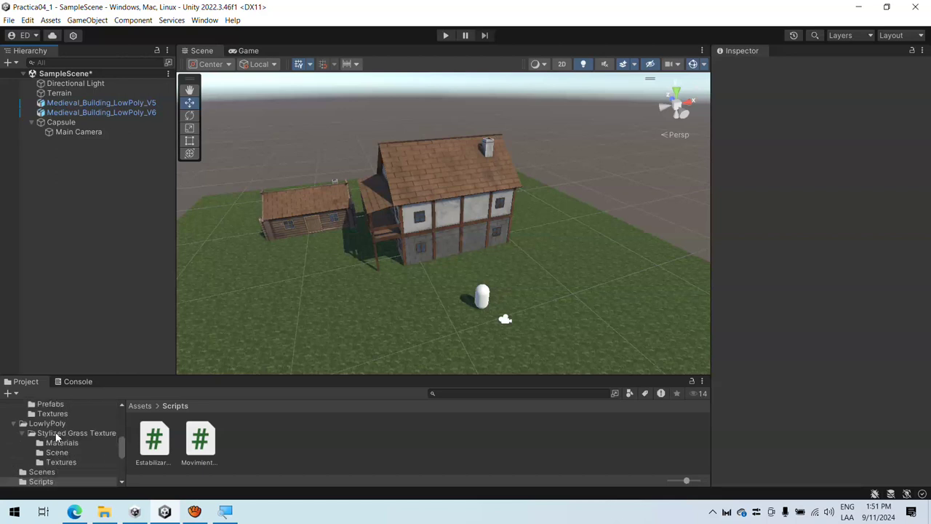
scroll(58, 436, "up", 2)
left_click(71, 432)
left_click(23, 428)
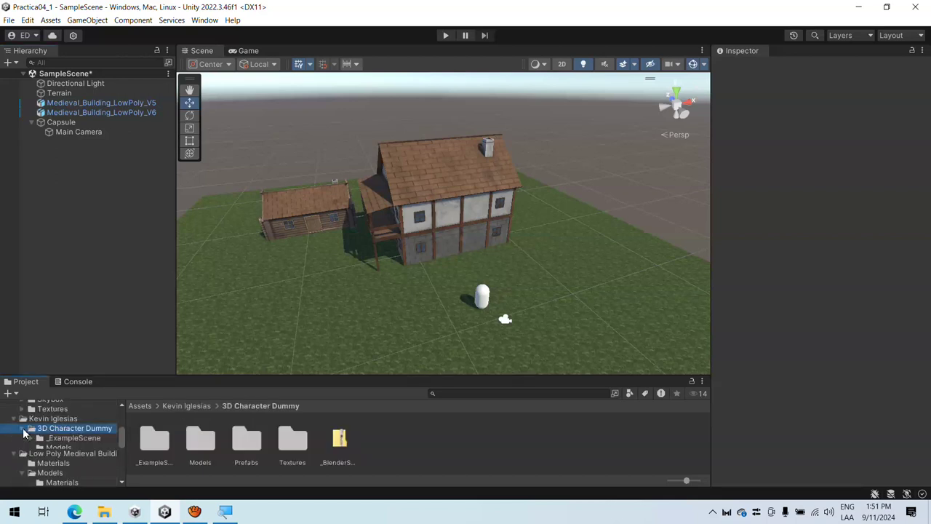
left_click(59, 448)
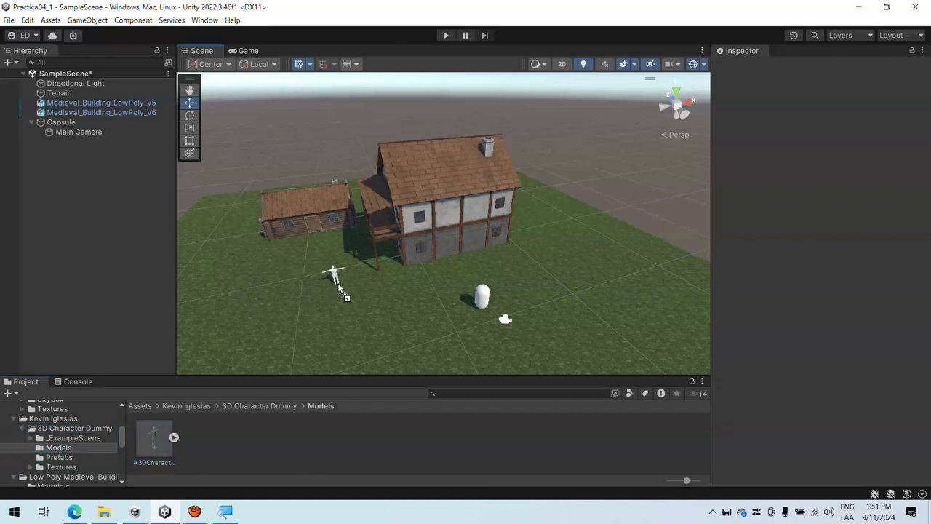
left_click_drag(374, 296, 358, 293)
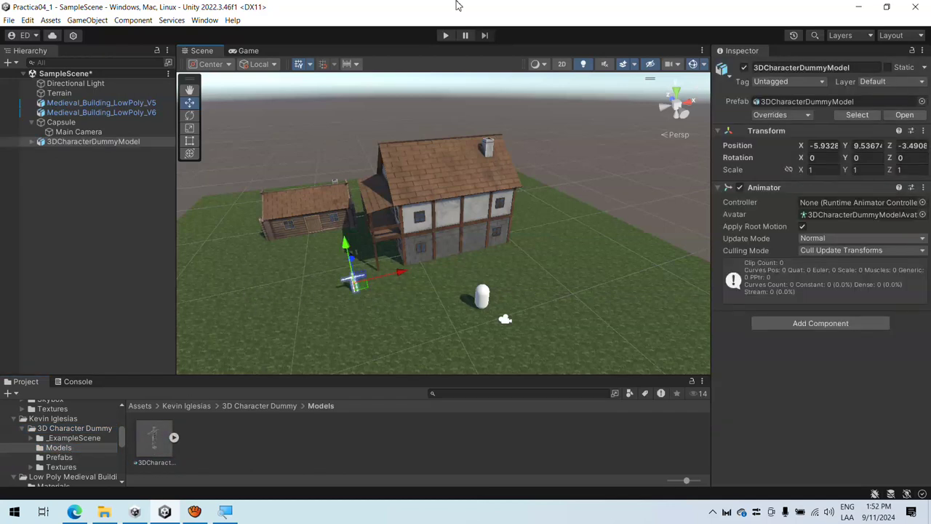
- Play the scene, steer the capsule toward the character dummy and on to the large house's porch, and stop playback
left_click(447, 35)
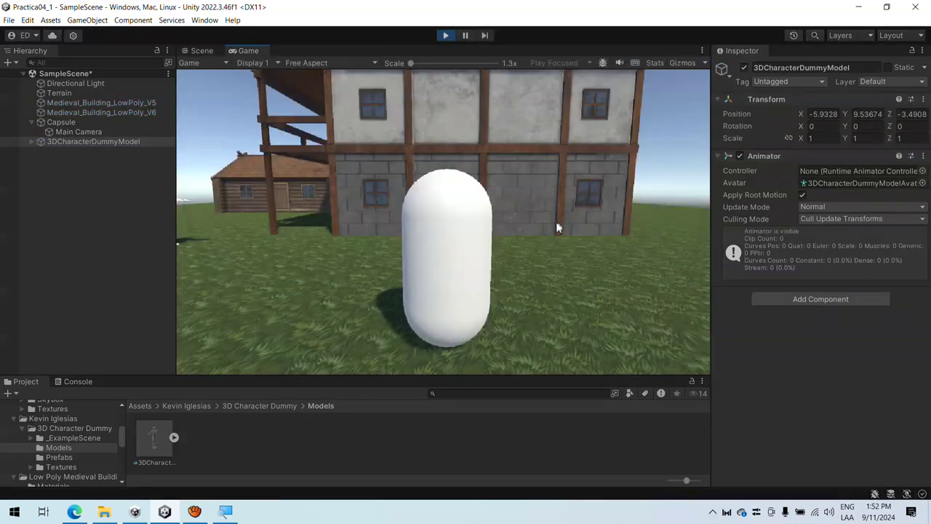
key("a")
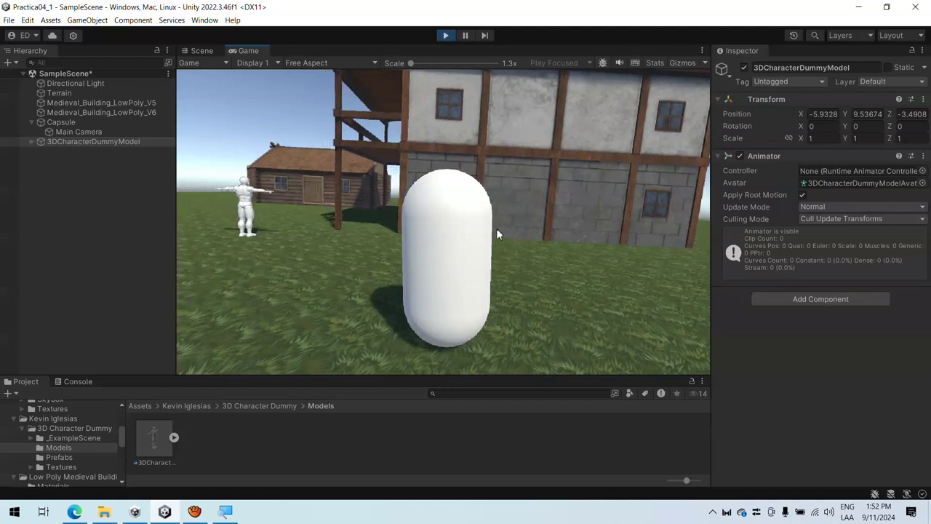
key("a")
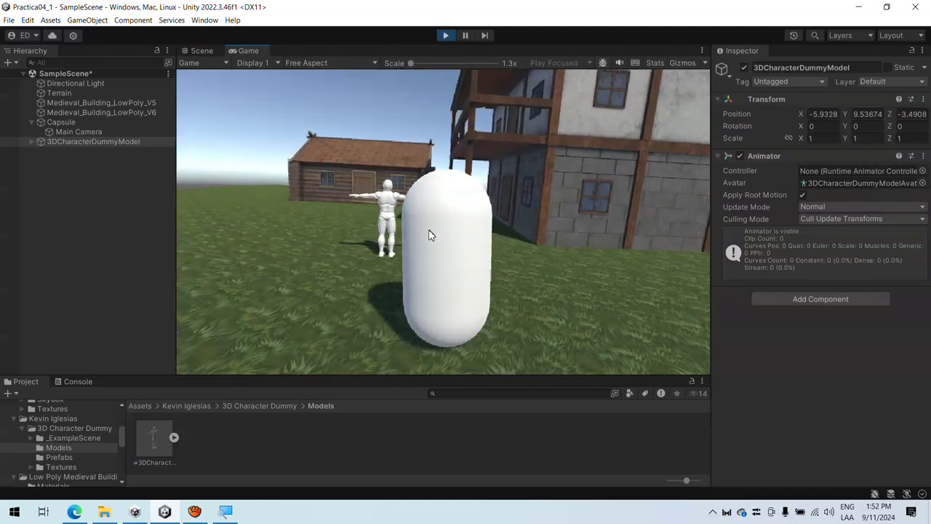
key("w")
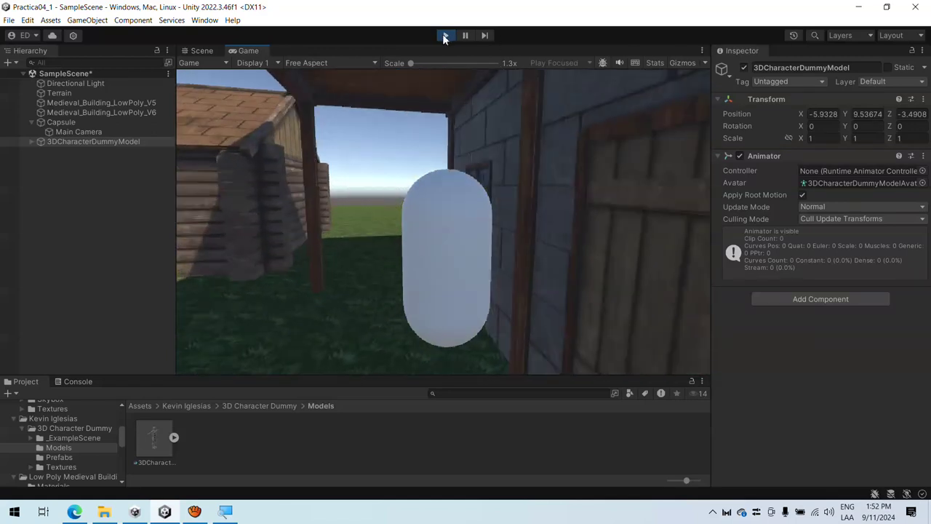
key("ctrl+p")
- Add a Capsule Collider physics component to the body mesh of the character dummy
key("f")
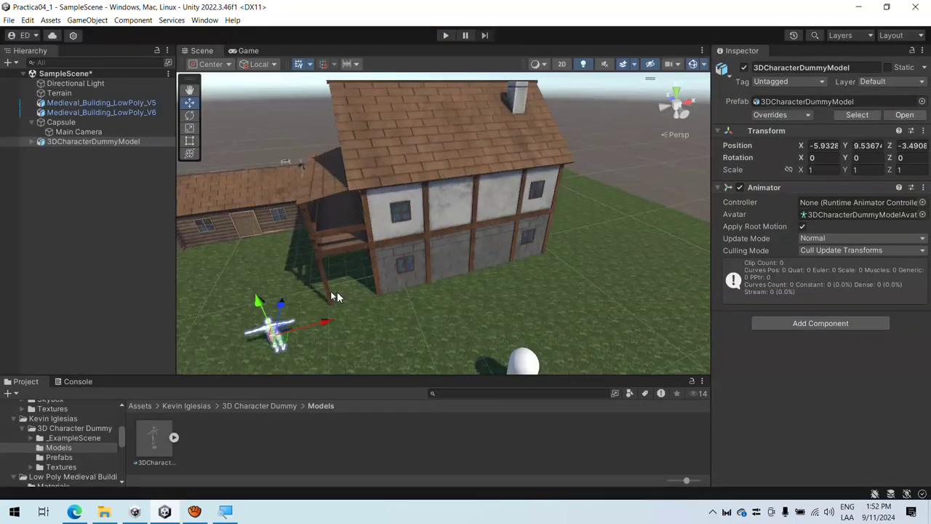
scroll(434, 226, "down", 5)
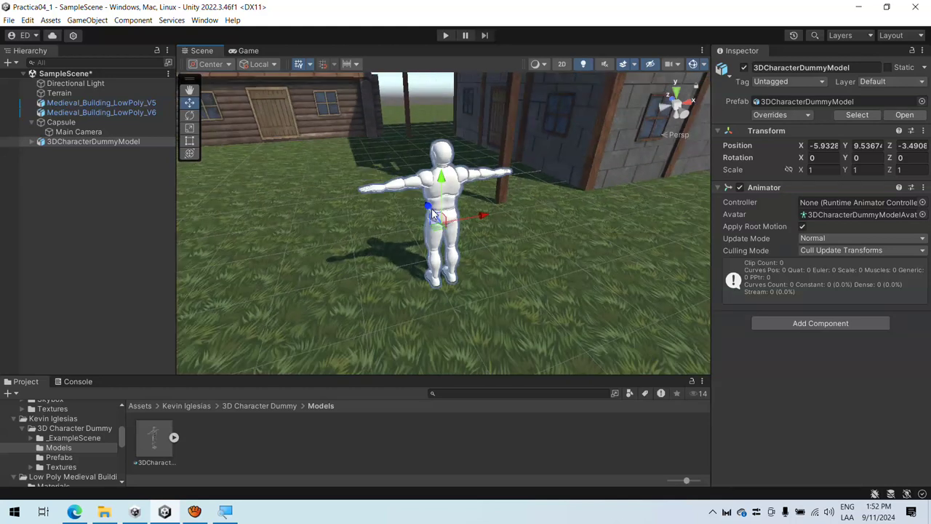
left_click(437, 182)
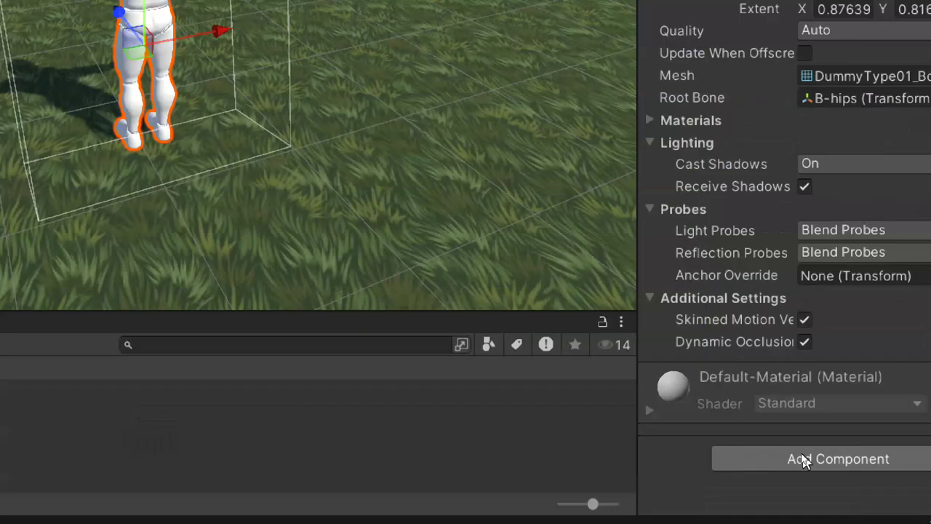
left_click(800, 456)
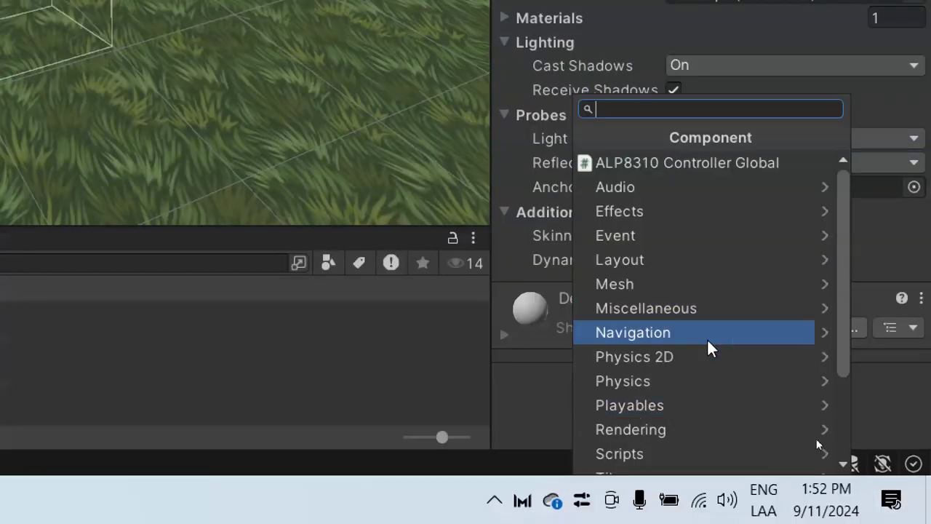
left_click(700, 387)
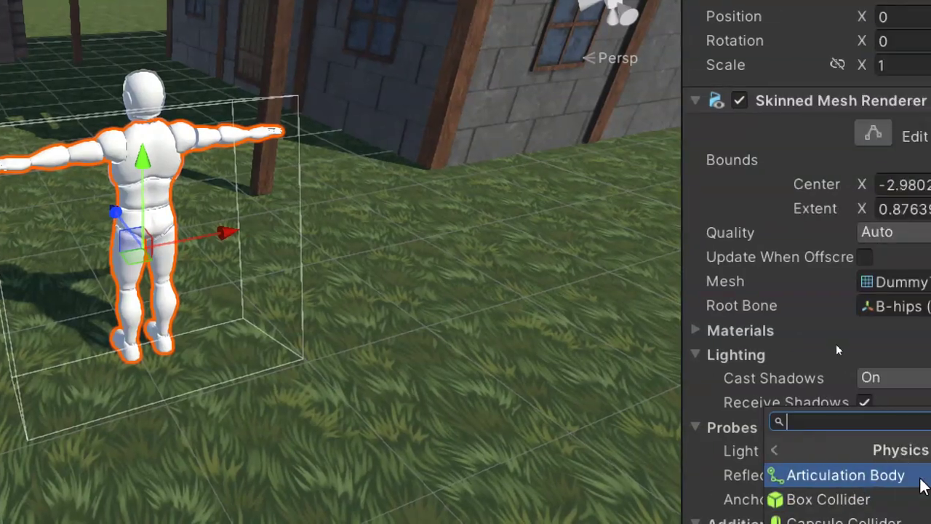
left_click(872, 519)
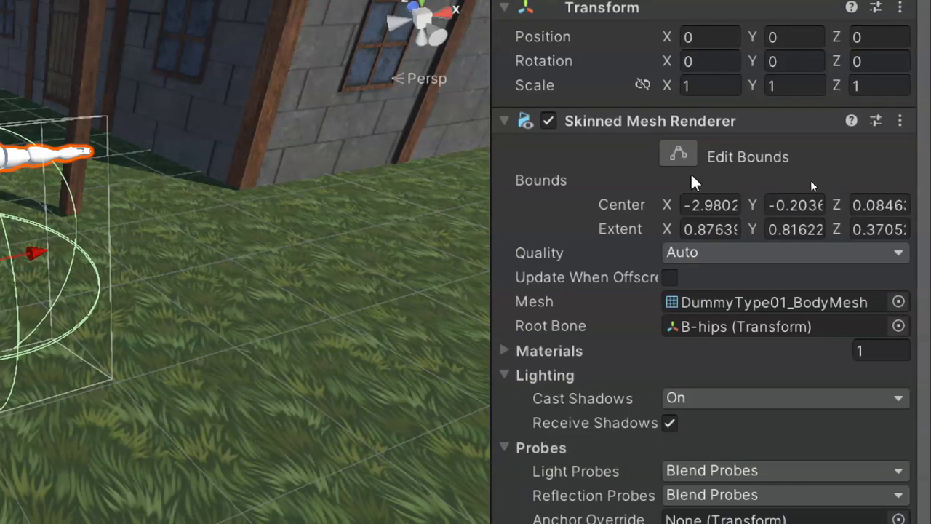
- Edit the bounds of the body's Skinned Mesh Renderer, narrowing the box from both sides toward the dummy's torso
left_click(707, 156)
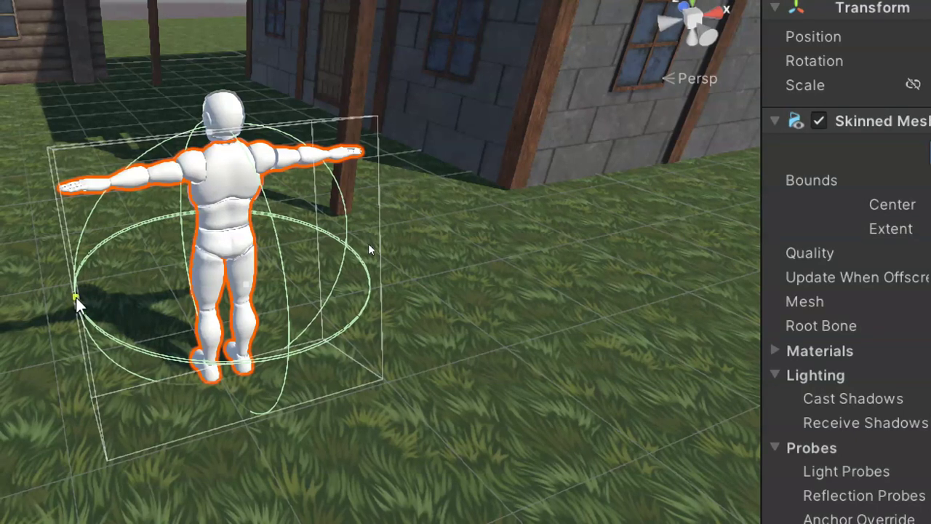
left_click_drag(75, 302, 187, 286)
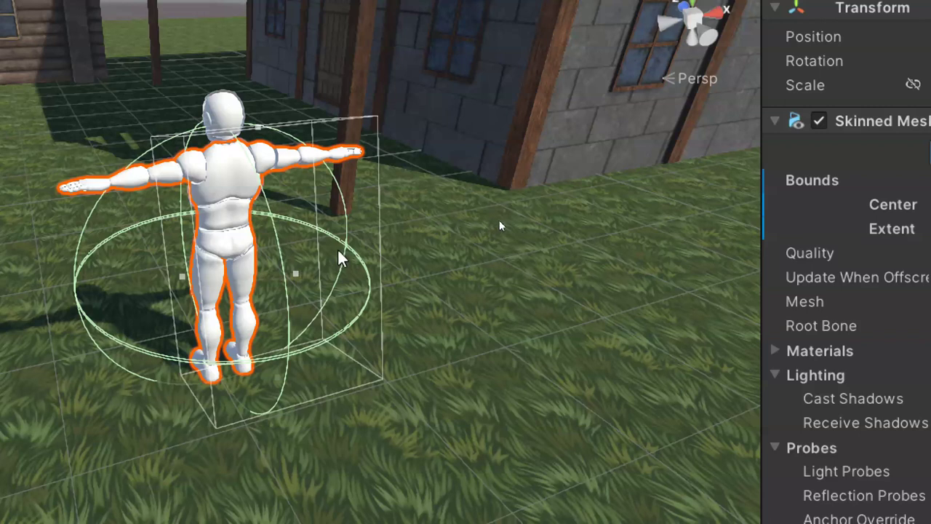
left_click_drag(349, 254, 268, 255)
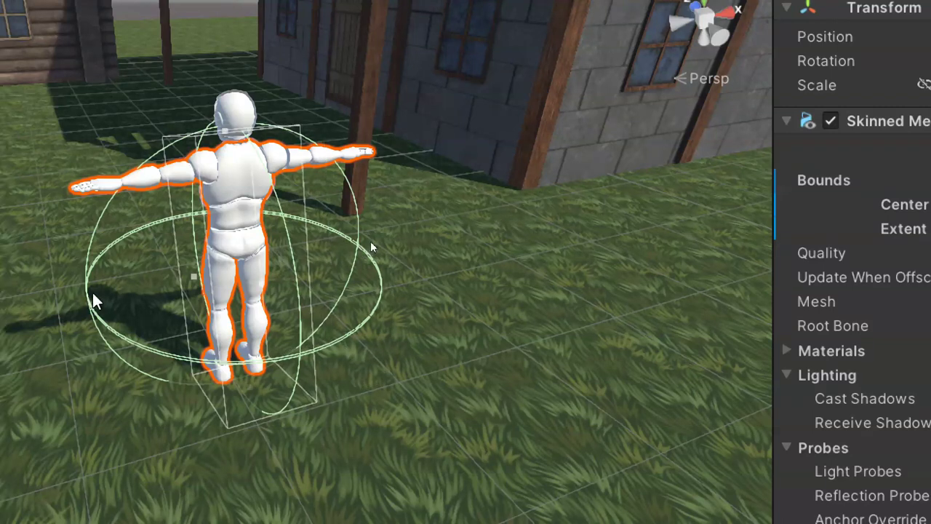
left_click(95, 301)
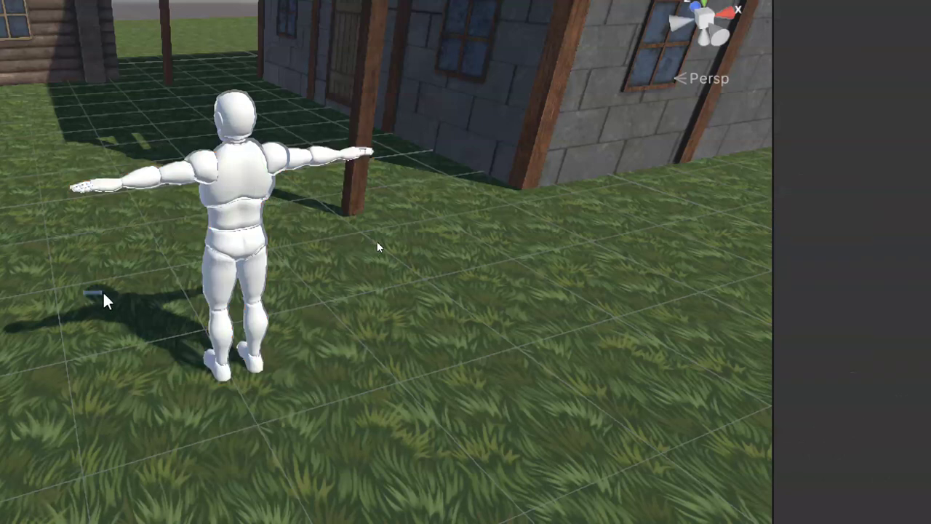
- Examine the Capsule and the dummy's SkinnedMeshes and DummyType01 objects, ending with the 3DCharacterDummyModel root selected
left_click(242, 243)
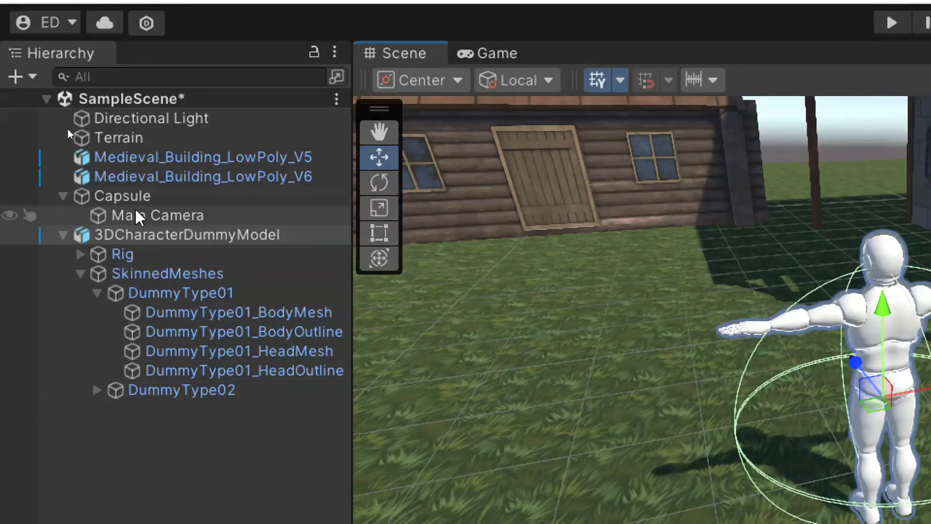
left_click(133, 195)
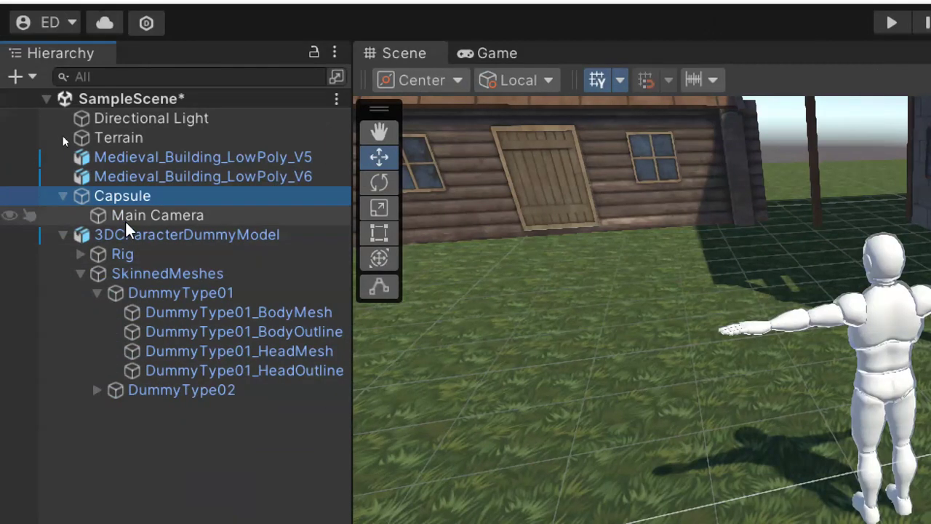
left_click(127, 235)
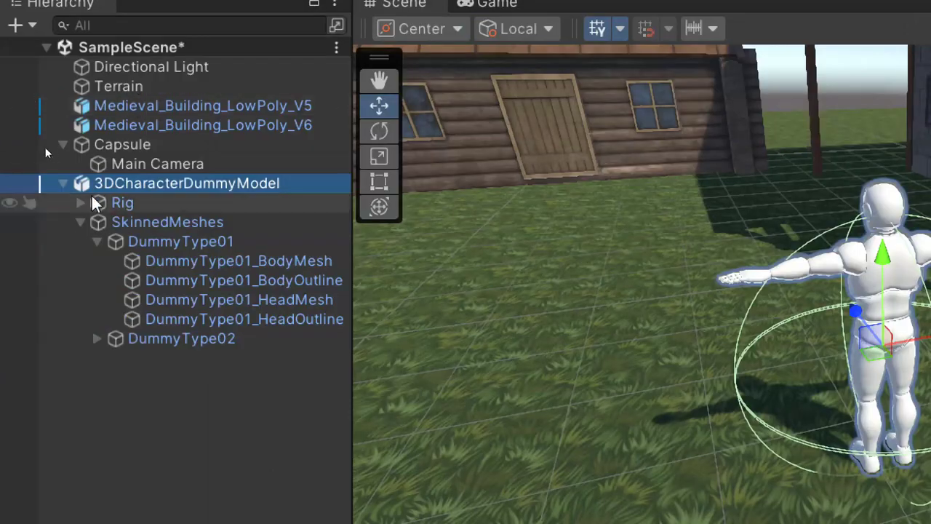
left_click(152, 225)
left_click(144, 238)
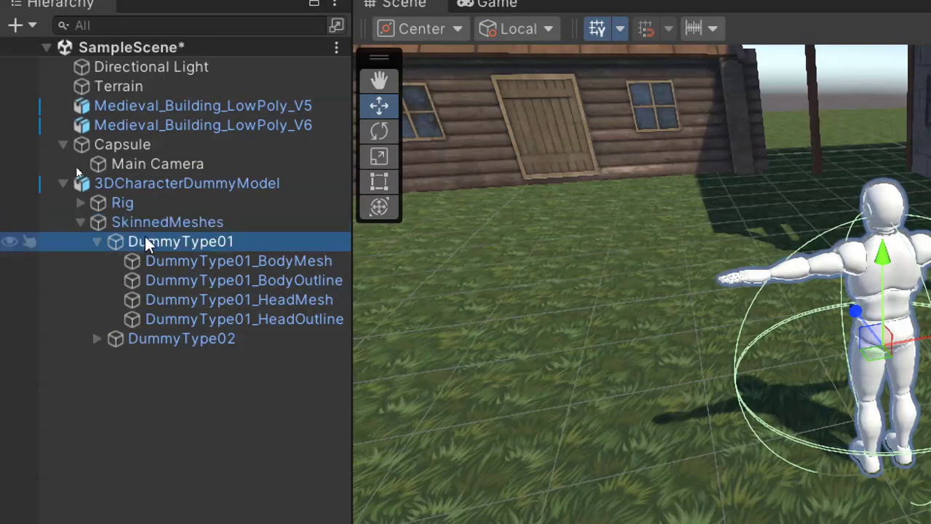
left_click(114, 187)
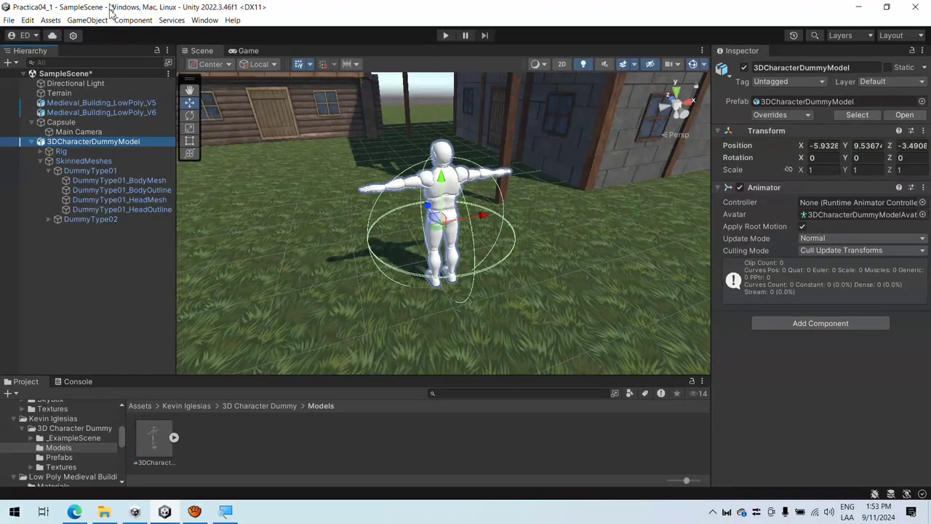
- Play the scene, steer the capsule past the character dummy and around to the log cabin's door, and stop playback
left_click(445, 35)
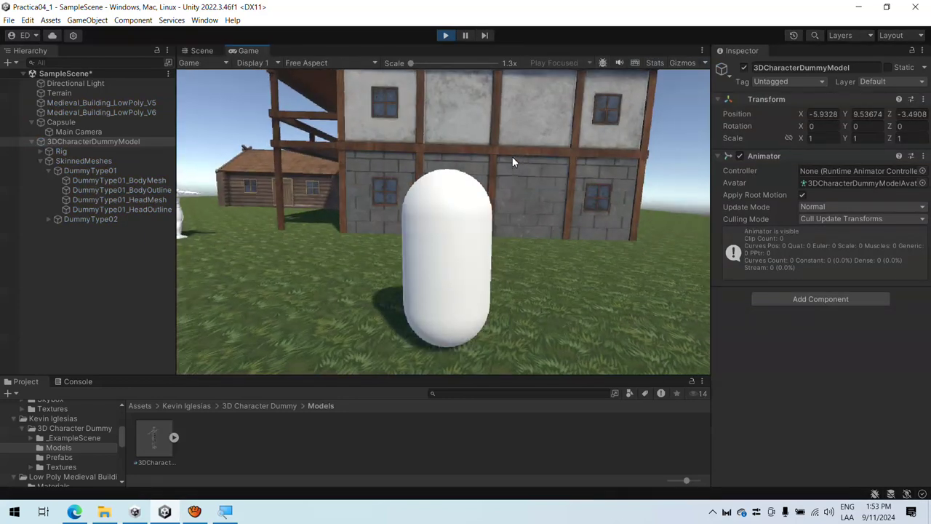
key("a")
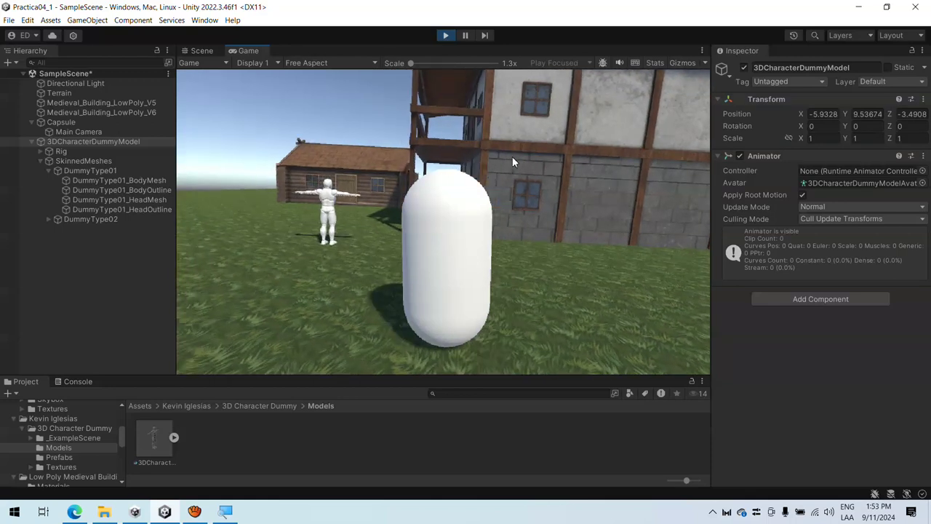
key("a")
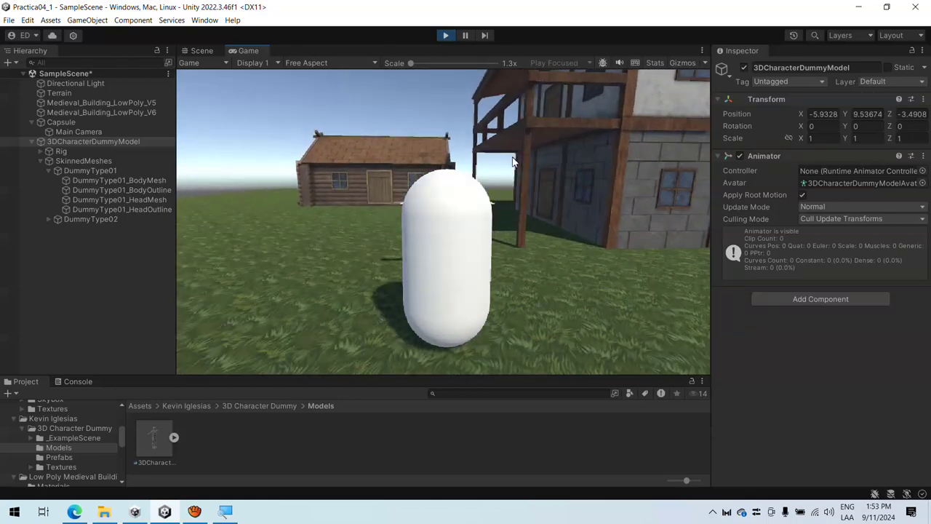
key("a")
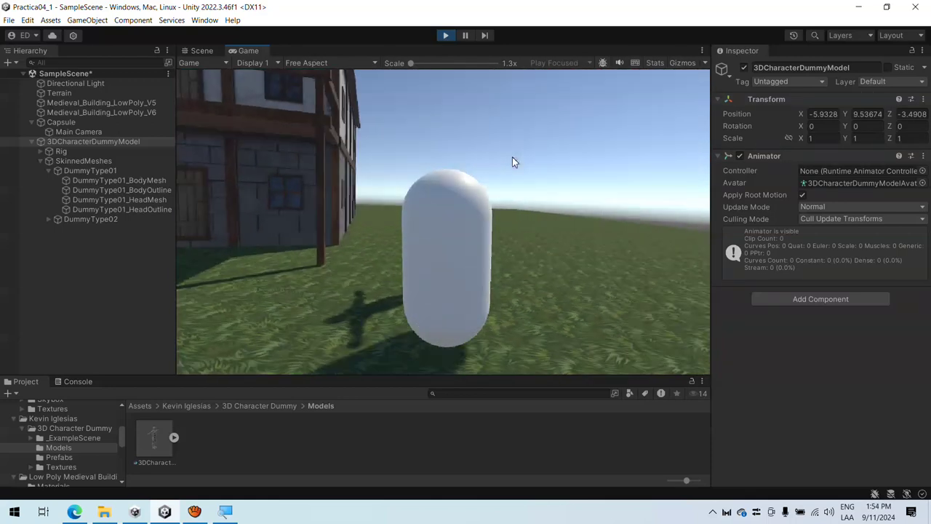
key("a")
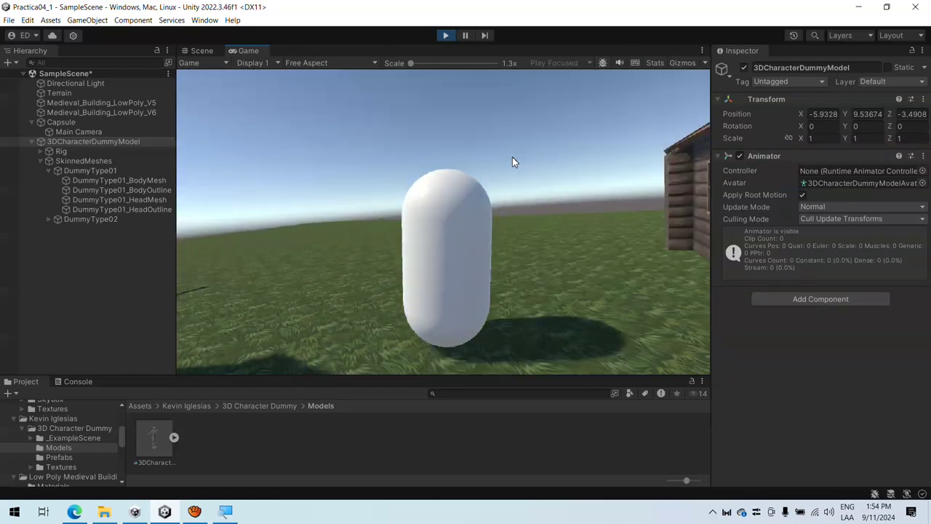
key("a")
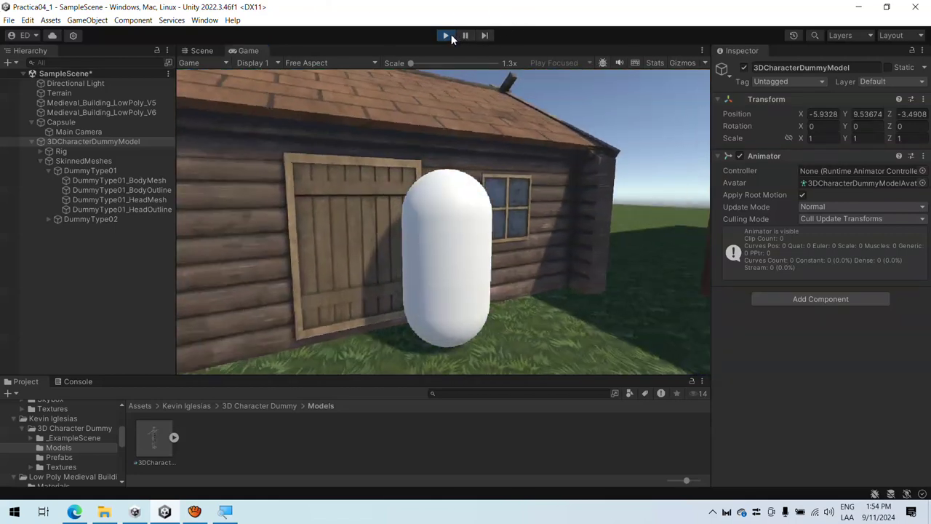
left_click(447, 35)
- Clear the selection and examine the overall scene layout with both buildings, the character dummy, the capsule and its camera
scroll(545, 188, "down", 4)
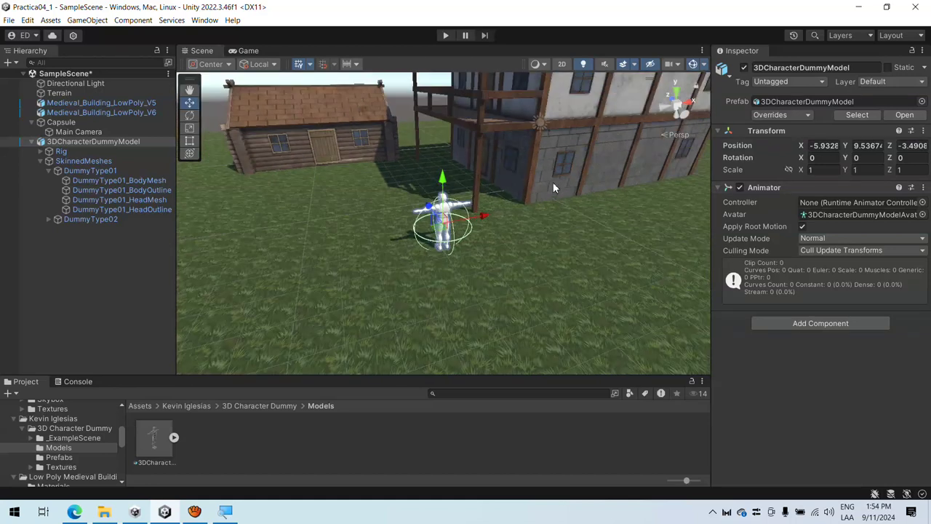
right_click_drag(553, 182, 416, 204)
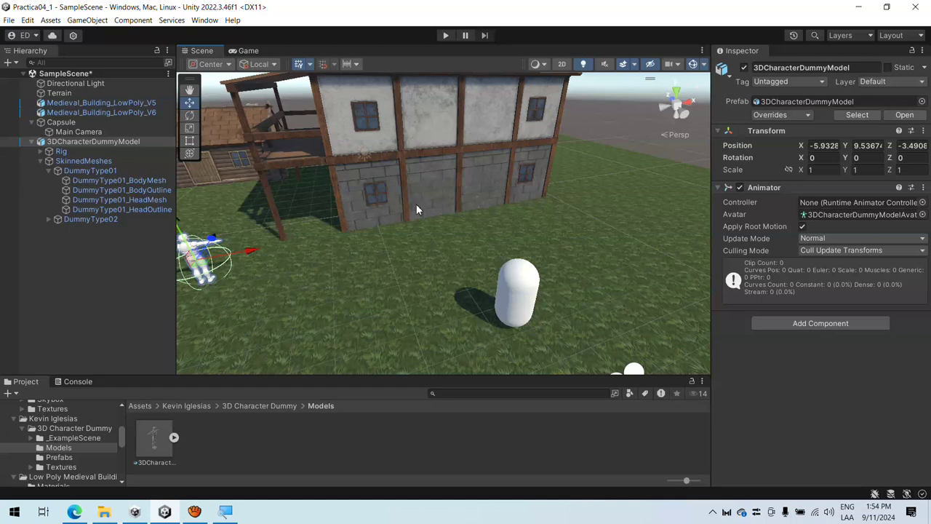
left_click(84, 279)
scroll(357, 261, "down", 5)
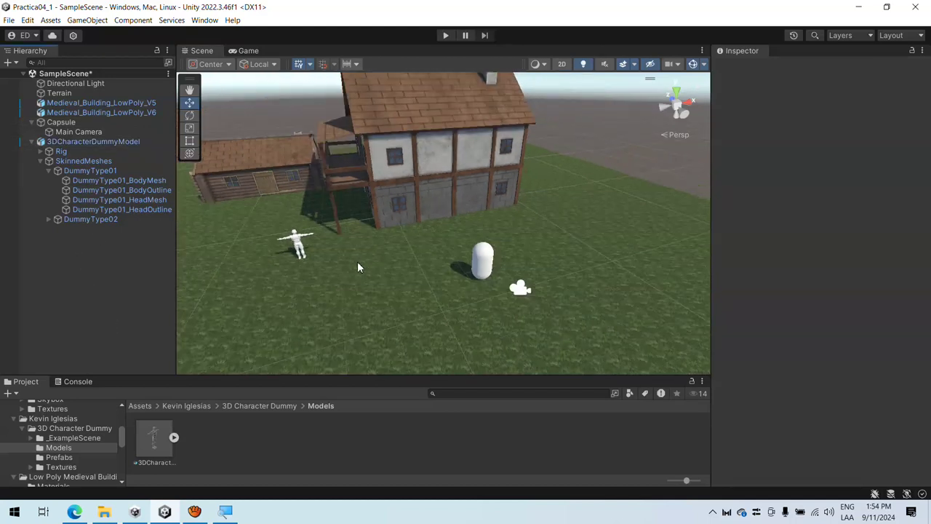
scroll(368, 270, "down", 3)
middle_click_drag(393, 255, 427, 281)
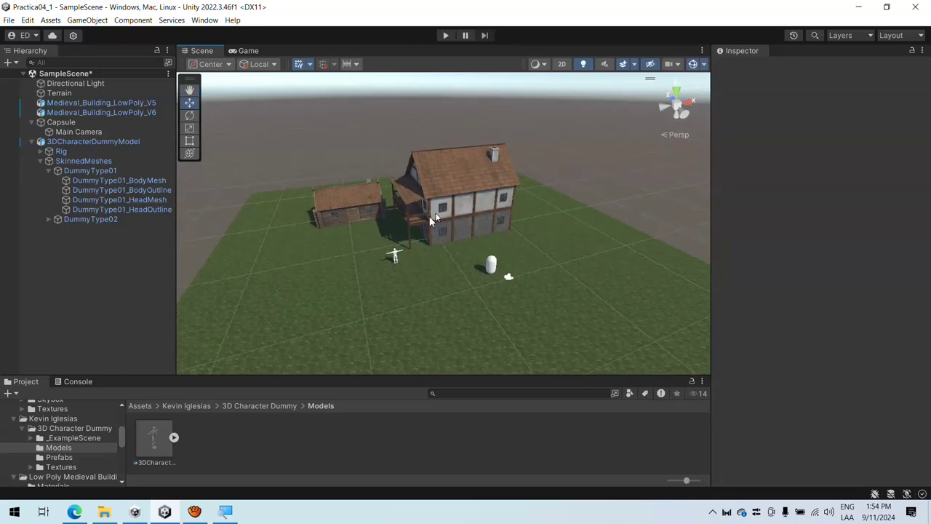
scroll(466, 240, "up", 3)
scroll(502, 262, "down", 2)
scroll(515, 267, "up", 3)
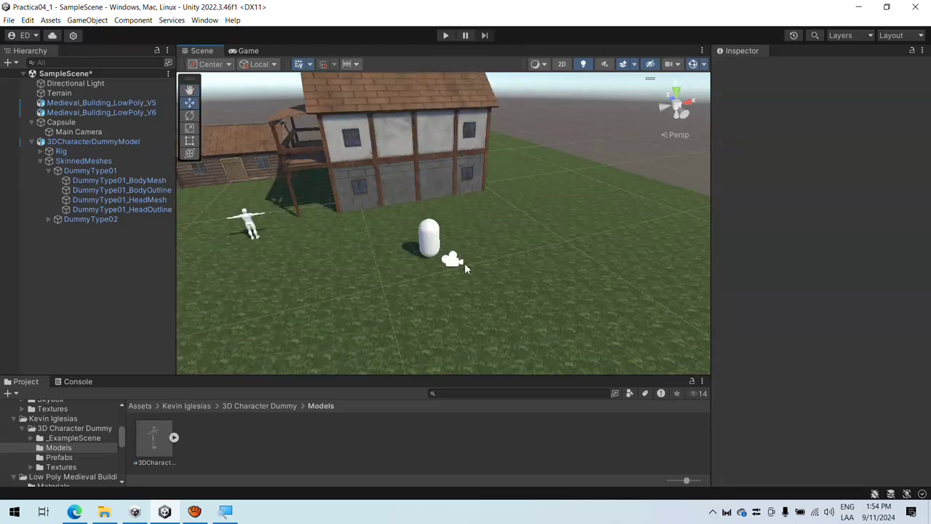
scroll(464, 268, "up", 3)
scroll(258, 242, "down", 2)
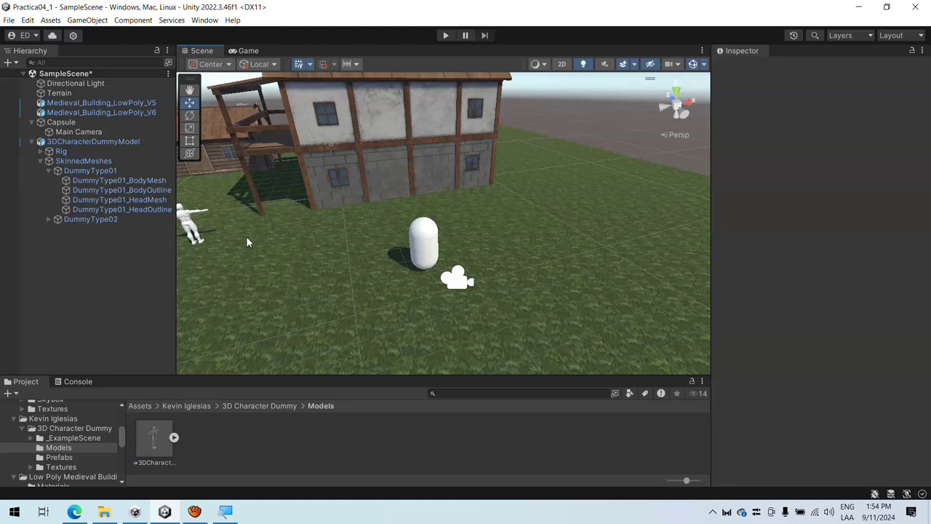
middle_click_drag(246, 242, 346, 255)
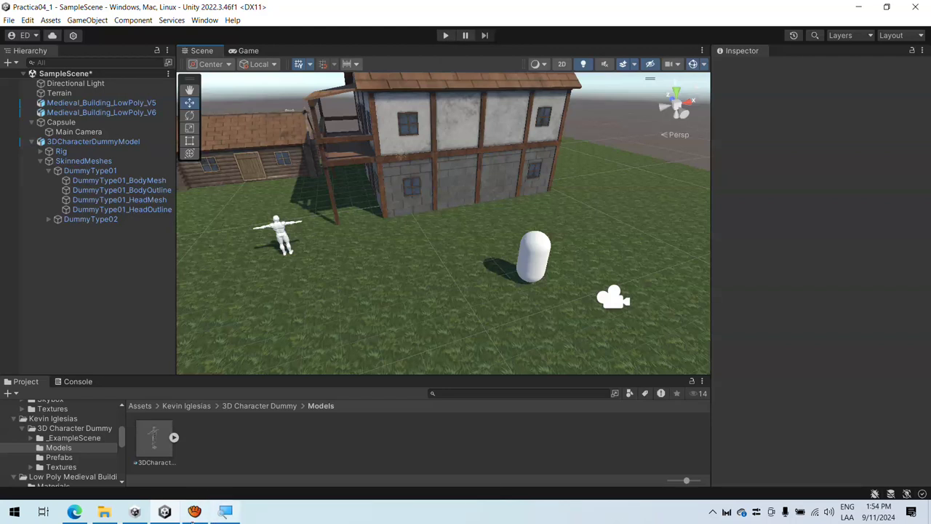
mouse_move(199, 518)
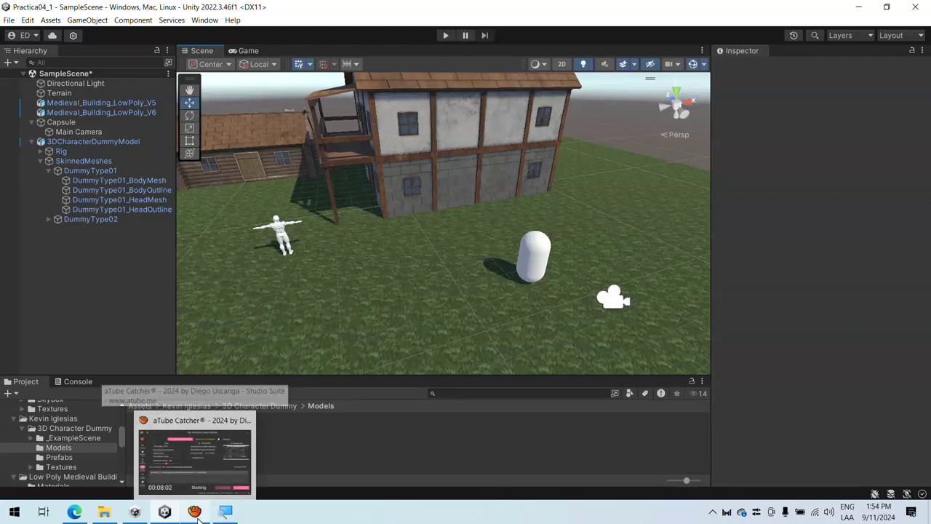